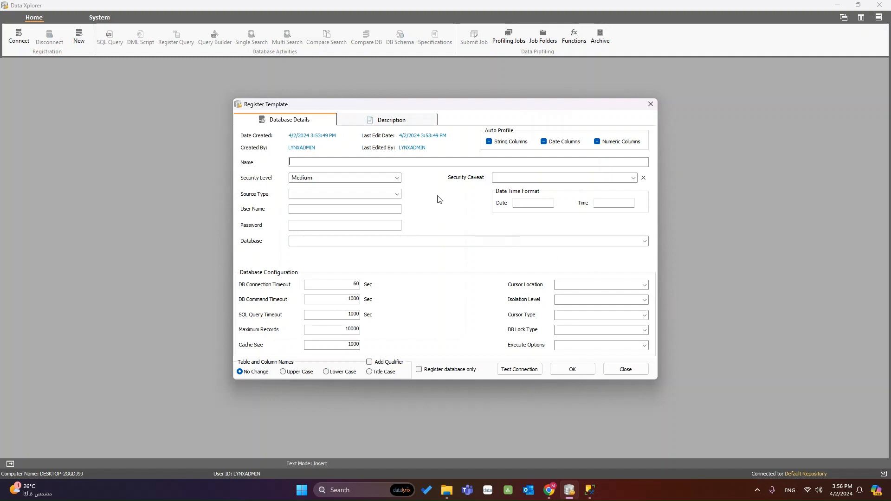
# Name the template 'Advenuteworks2019 - DMS - Training' and keep its security level at Medium
pyautogui.click(425, 163)
pyautogui.write('Advenuteworks')
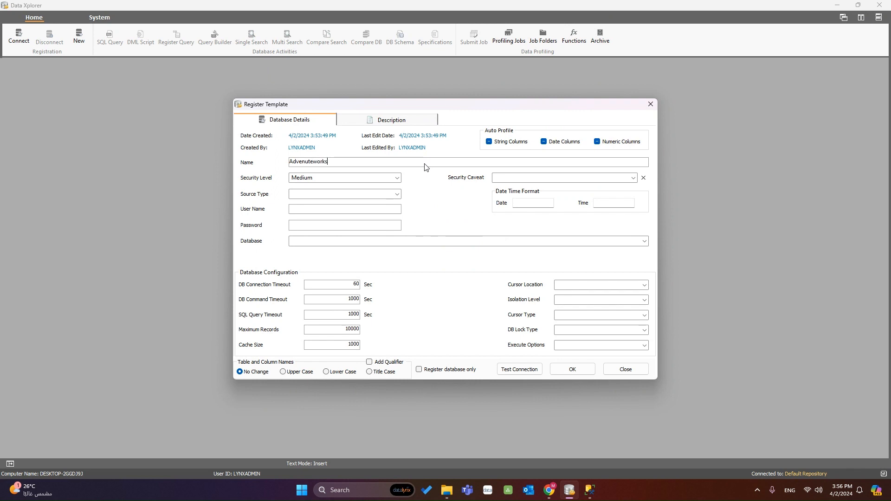
pyautogui.write('2019 - DMS - Training')
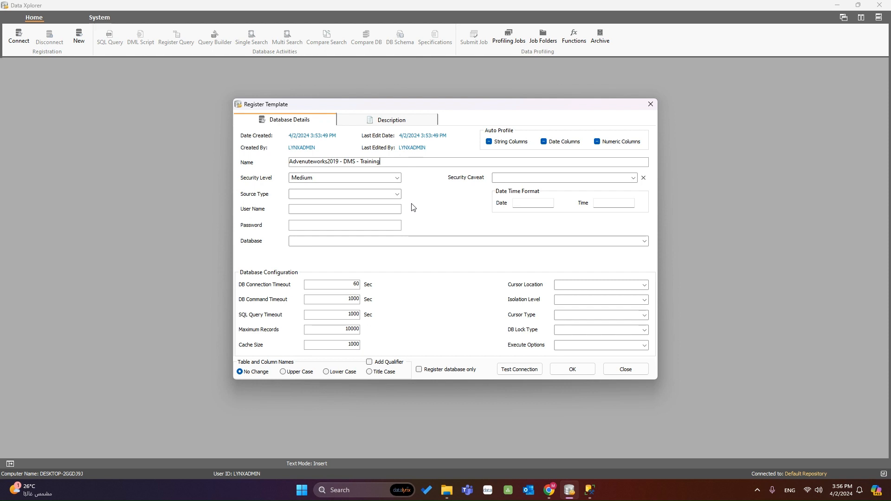
pyautogui.click(398, 179)
pyautogui.click(397, 177)
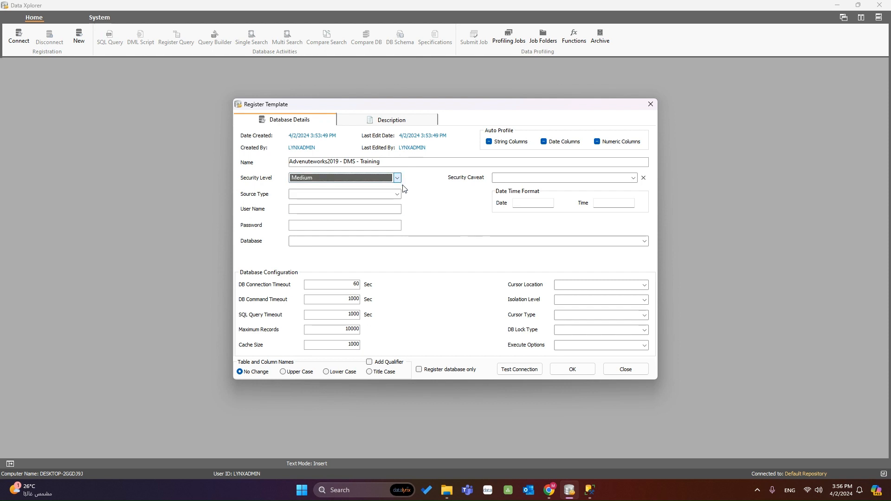
pyautogui.click(398, 195)
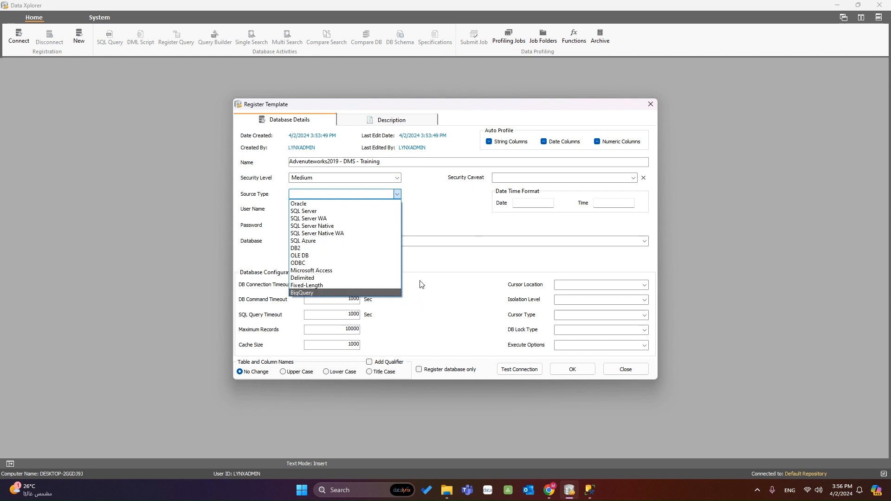
# Try Oracle and then SQL Server as the template's source type
pyautogui.click(425, 218)
pyautogui.click(400, 195)
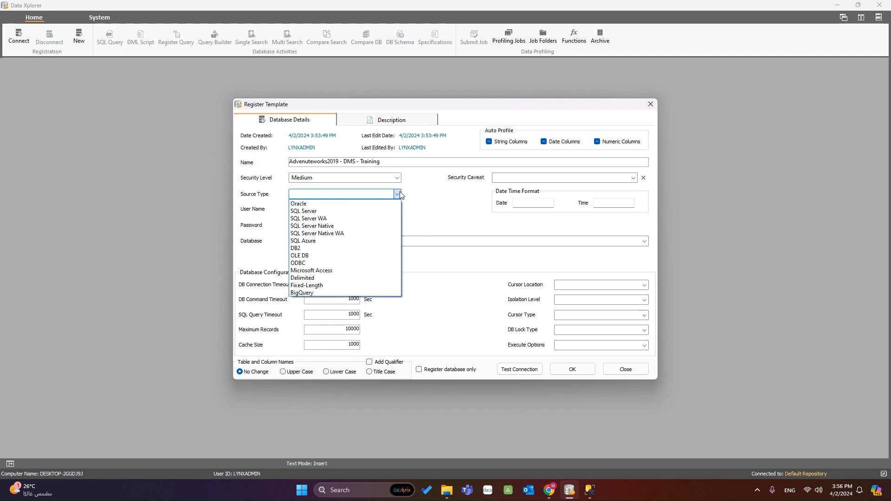
pyautogui.click(343, 204)
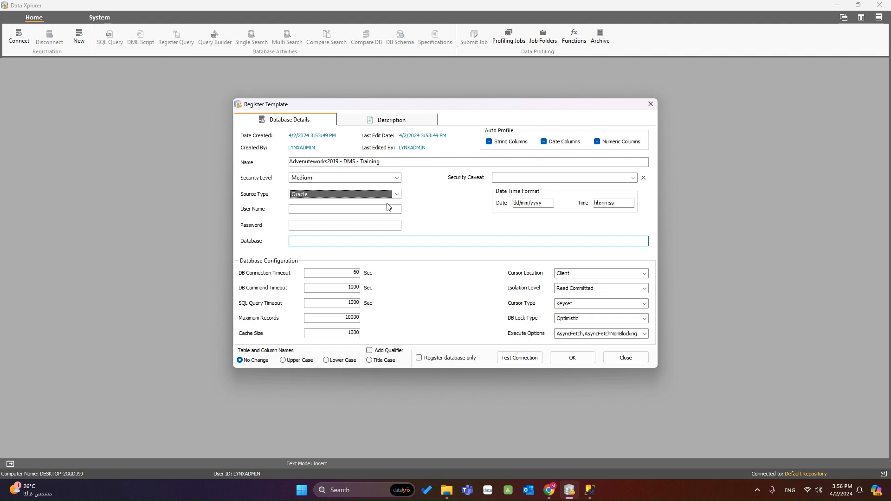
pyautogui.click(352, 211)
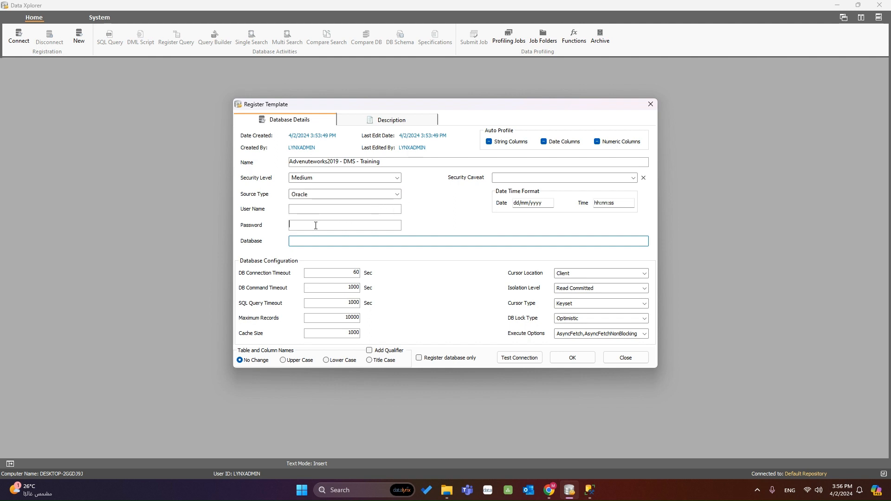
pyautogui.click(399, 195)
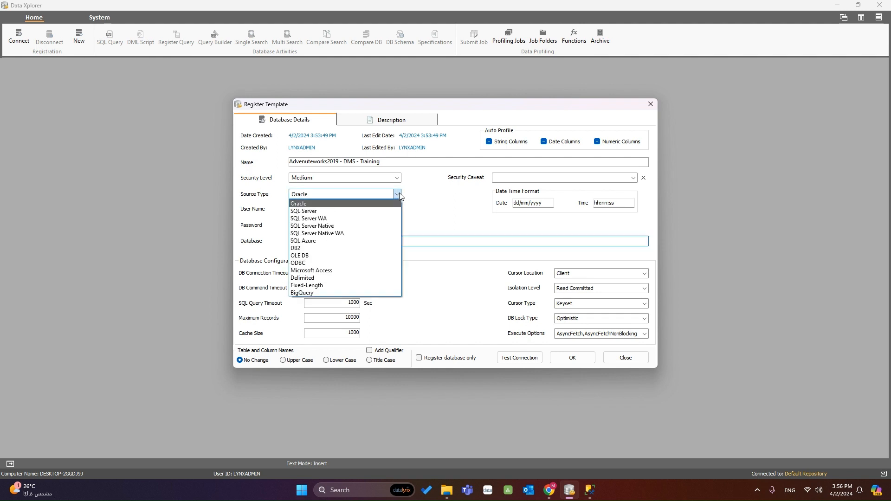
pyautogui.click(372, 211)
# Look over the SQL Server login fields, then switch the source type to OLE DB
pyautogui.click(495, 197)
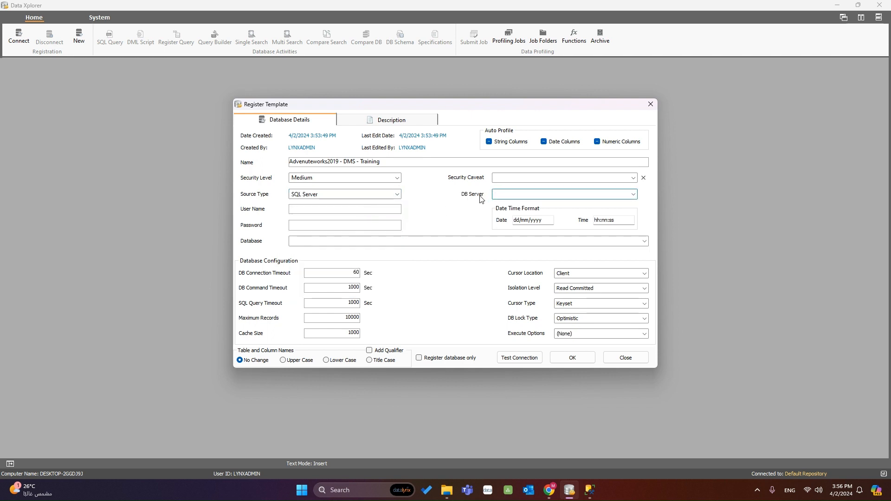
pyautogui.click(364, 210)
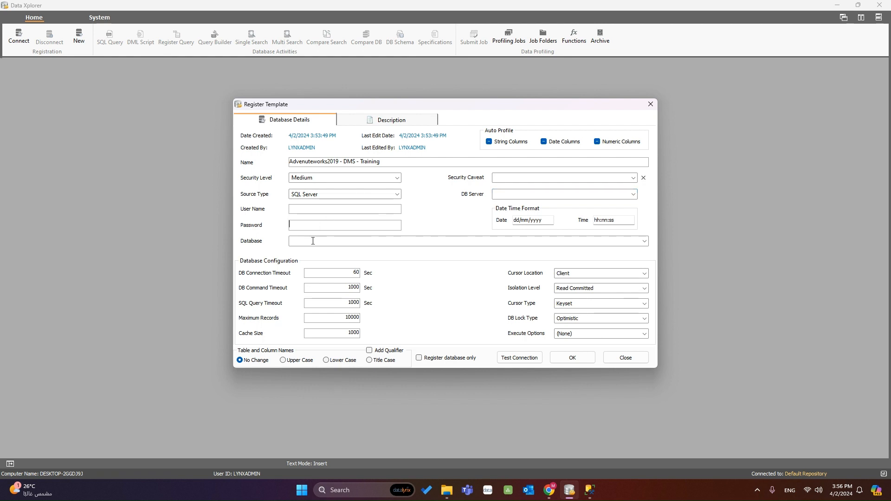
pyautogui.click(497, 196)
pyautogui.click(361, 209)
pyautogui.click(315, 242)
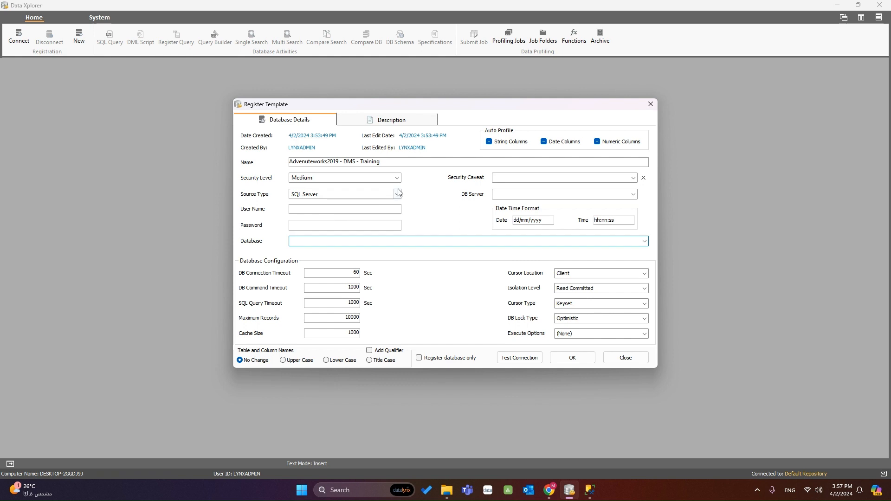
pyautogui.click(400, 194)
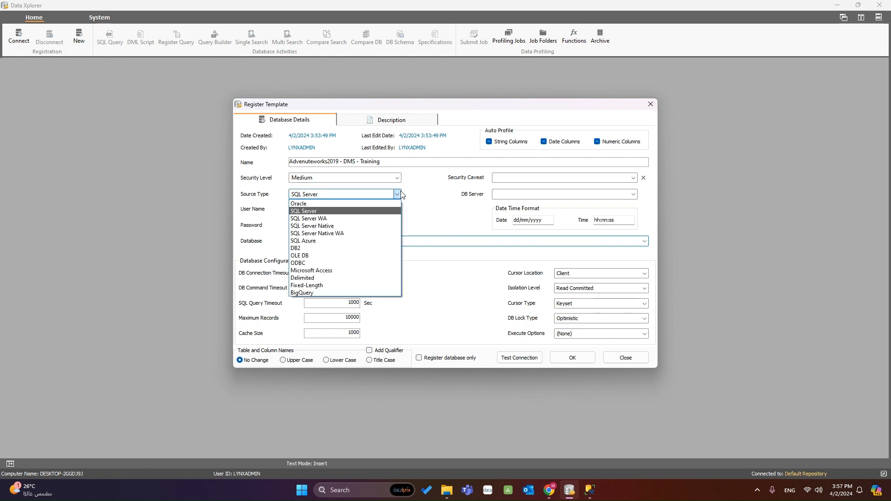
pyautogui.click(348, 256)
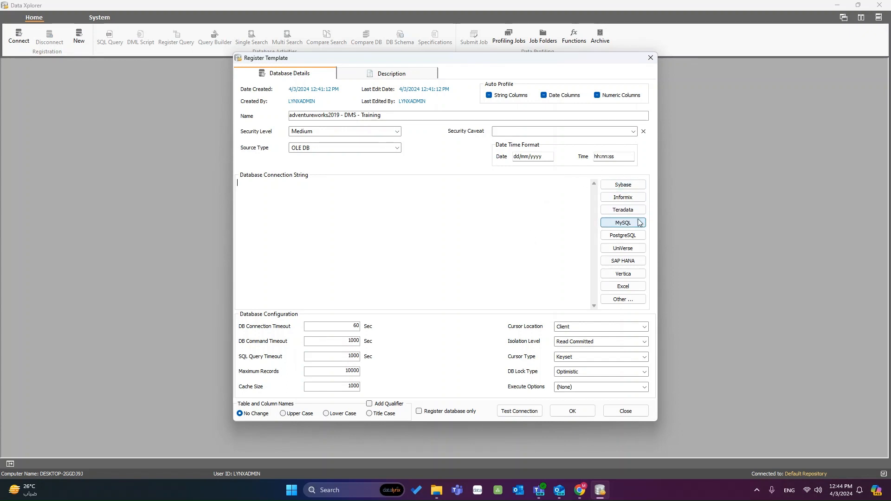
# Try the Excel, SAP HANA and MySQL sample strings, keep PostgreSQL, and open Data Link Properties
pyautogui.click(626, 288)
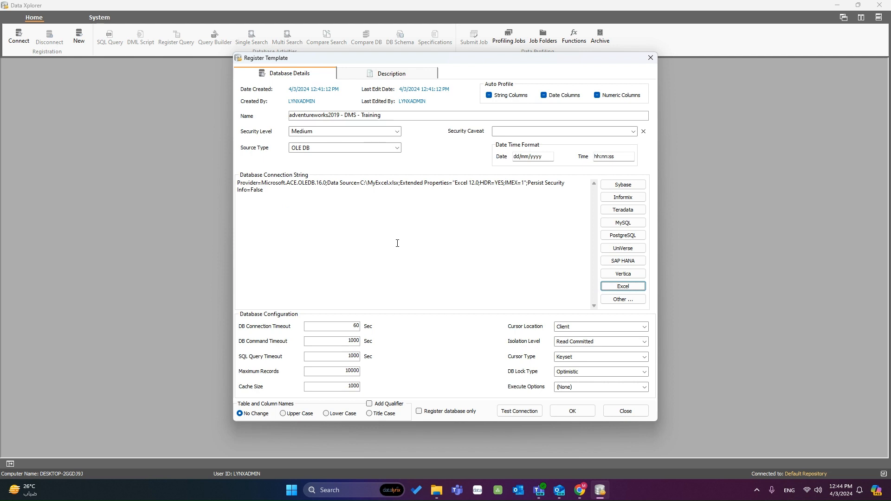
pyautogui.click(623, 260)
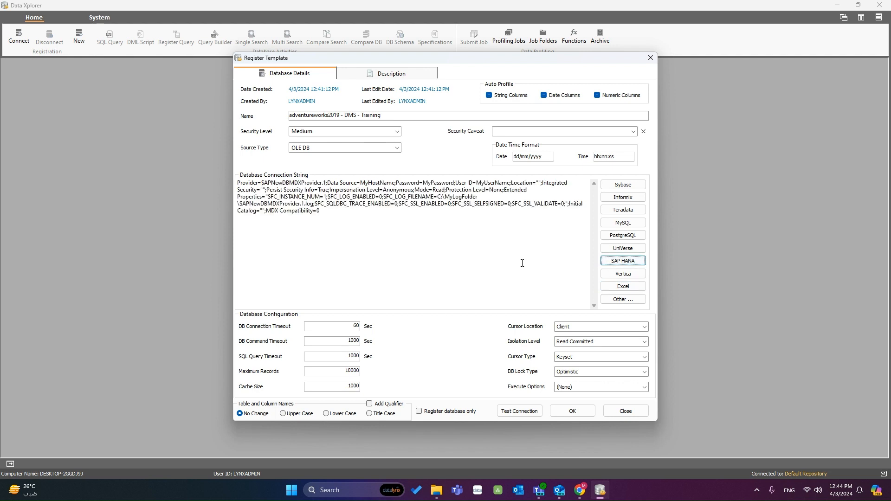
pyautogui.click(623, 223)
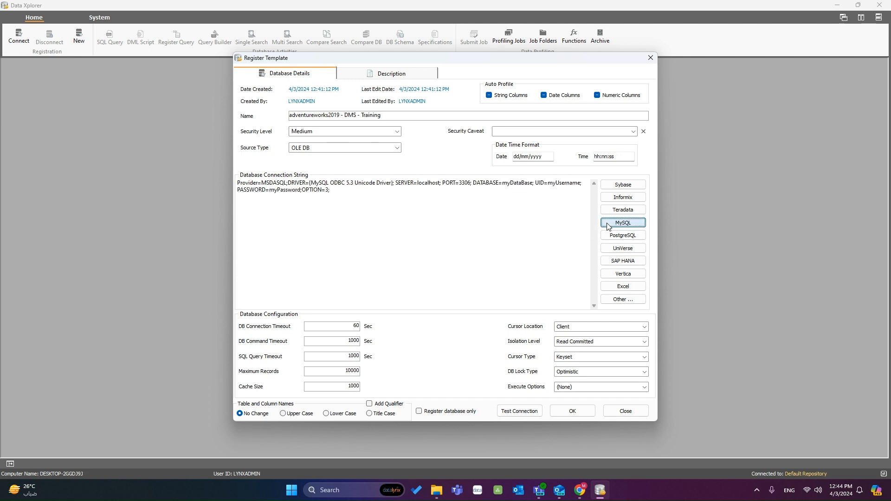
pyautogui.click(608, 237)
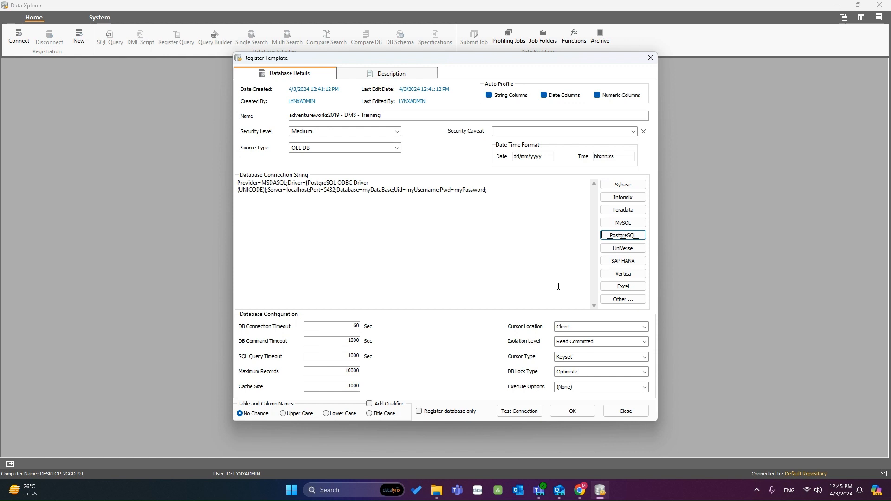
pyautogui.click(635, 302)
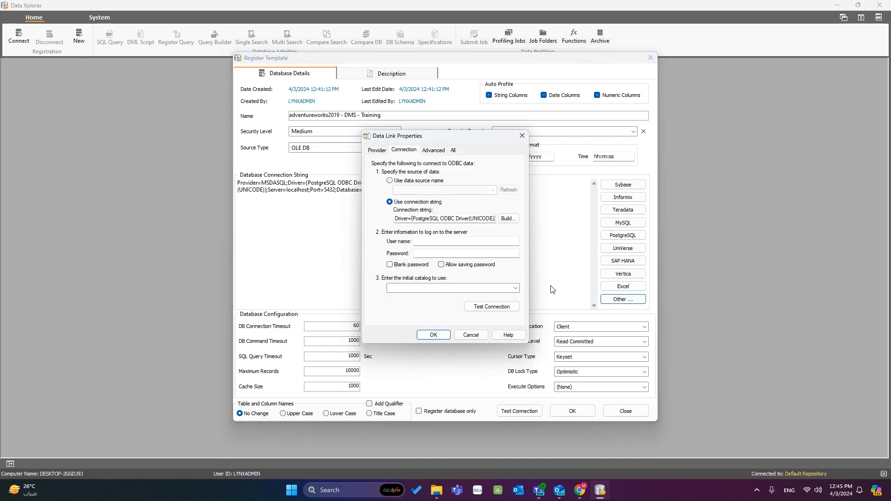
# Review the Provider, Connection, Advanced and All tabs of Data Link Properties, then cancel
pyautogui.click(377, 150)
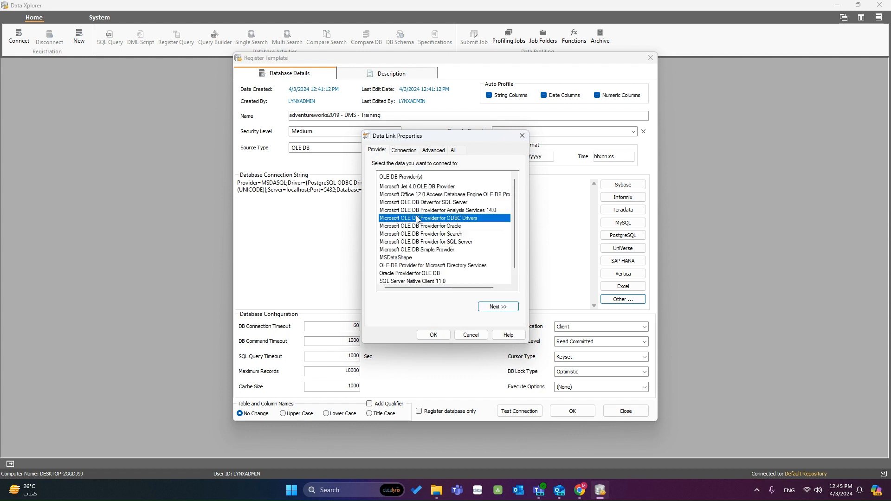
pyautogui.click(404, 151)
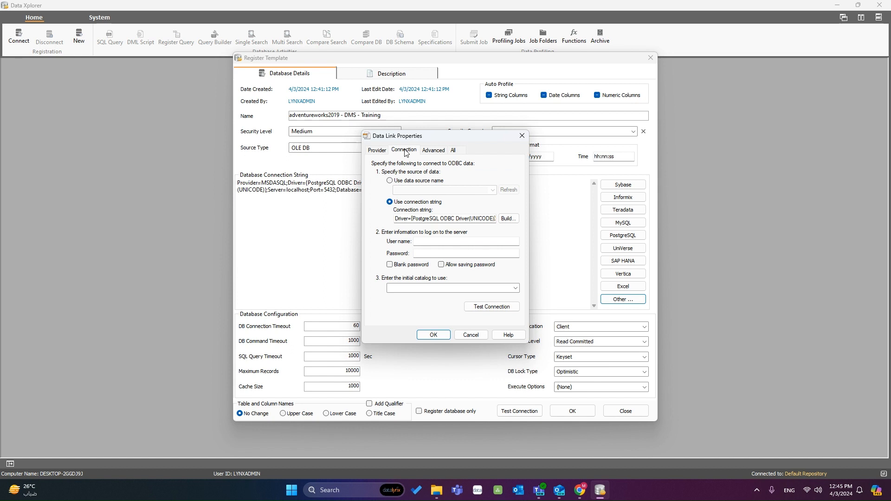
pyautogui.click(437, 153)
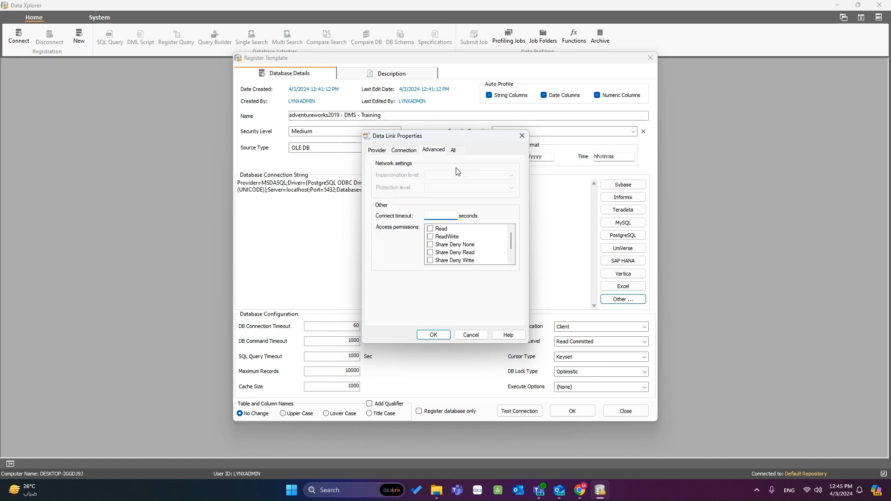
pyautogui.click(453, 150)
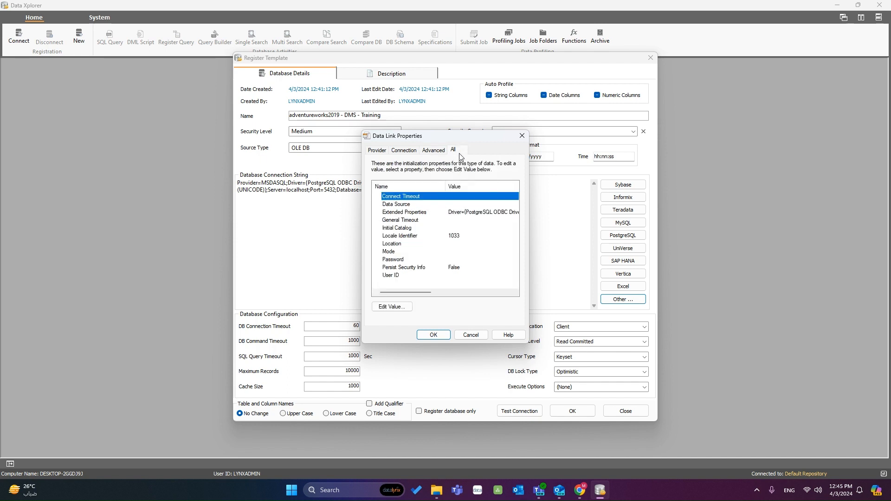
pyautogui.click(471, 334)
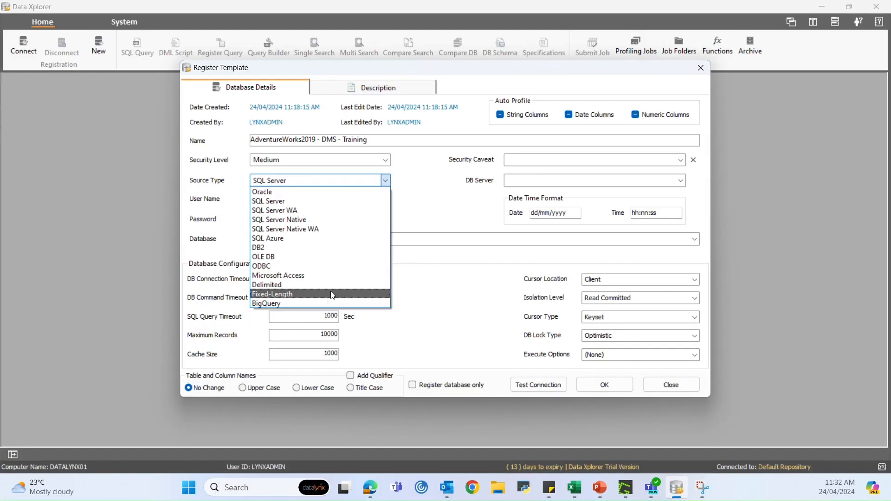
pyautogui.click(331, 285)
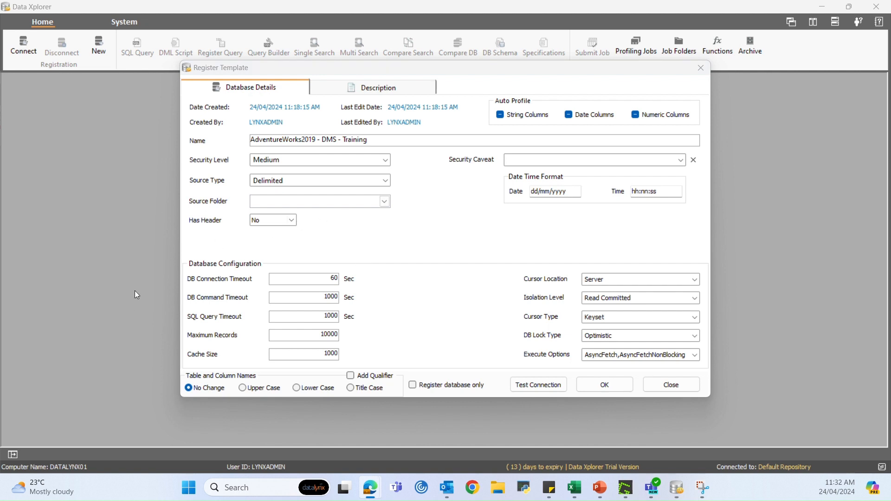
pyautogui.click(294, 218)
pyautogui.click(292, 220)
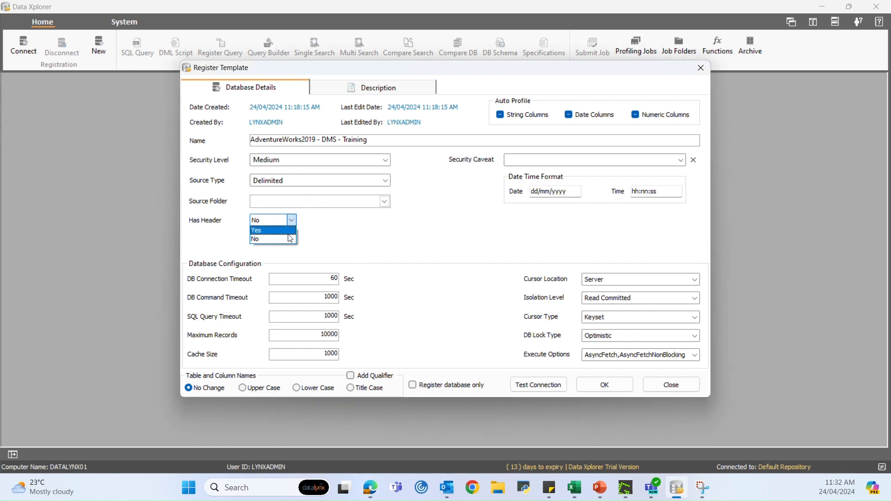
pyautogui.click(289, 234)
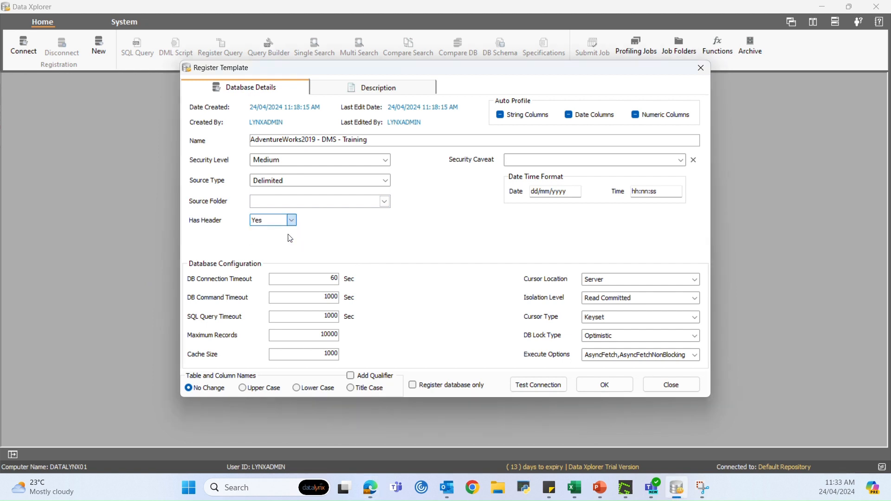
pyautogui.click(388, 184)
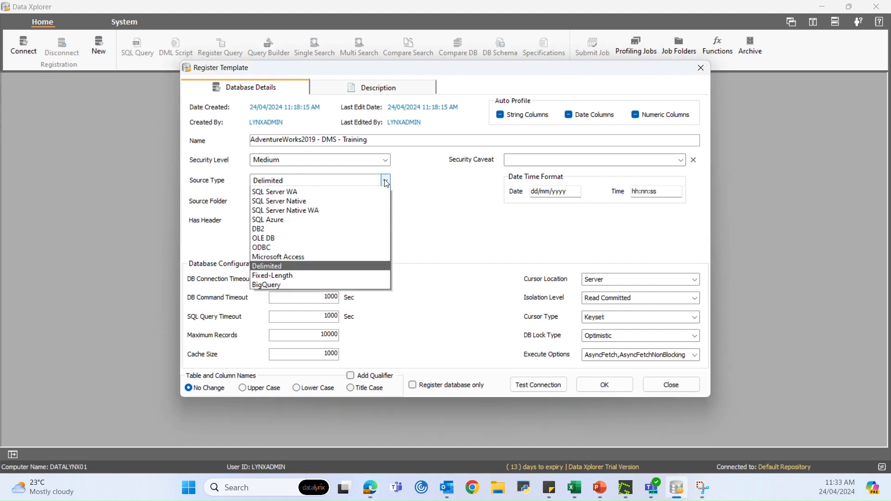
pyautogui.click(379, 207)
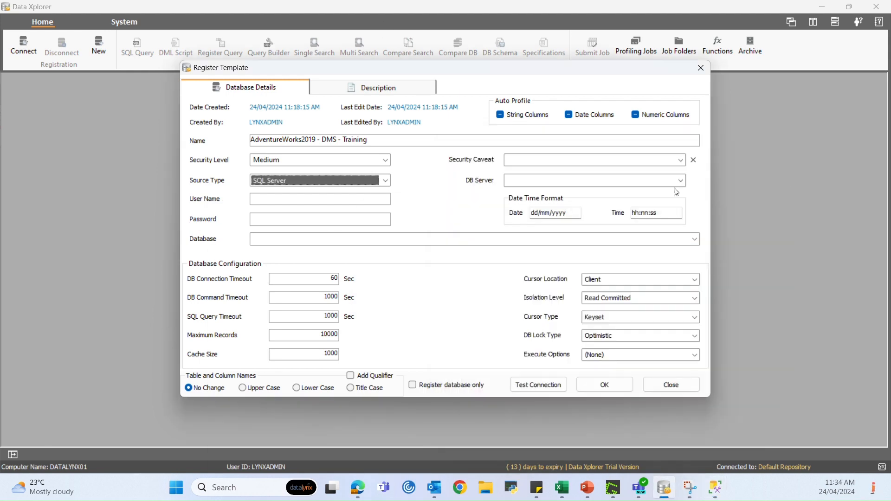
# Paste the SQL Express server name and enter the database login name and password
pyautogui.click(574, 182)
pyautogui.hotkey('ctrl', 'v')
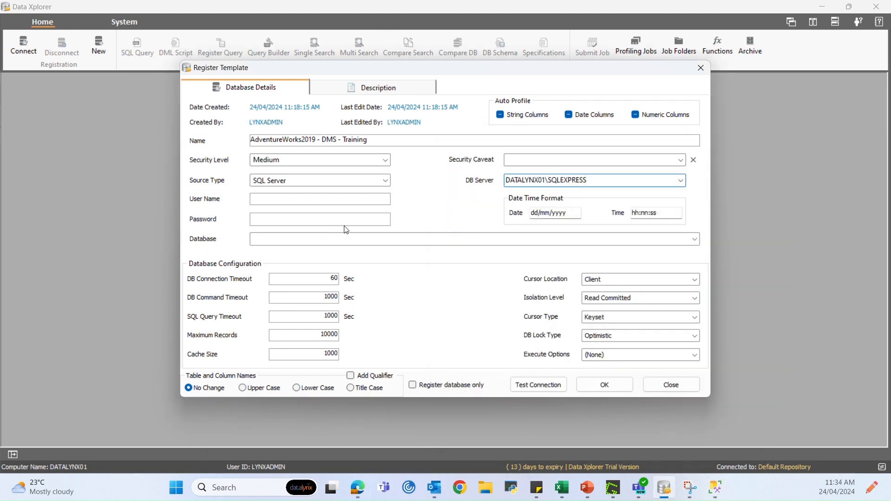
pyautogui.click(306, 200)
pyautogui.write('dx_user')
pyautogui.click(306, 223)
pyautogui.write('•••••••••')
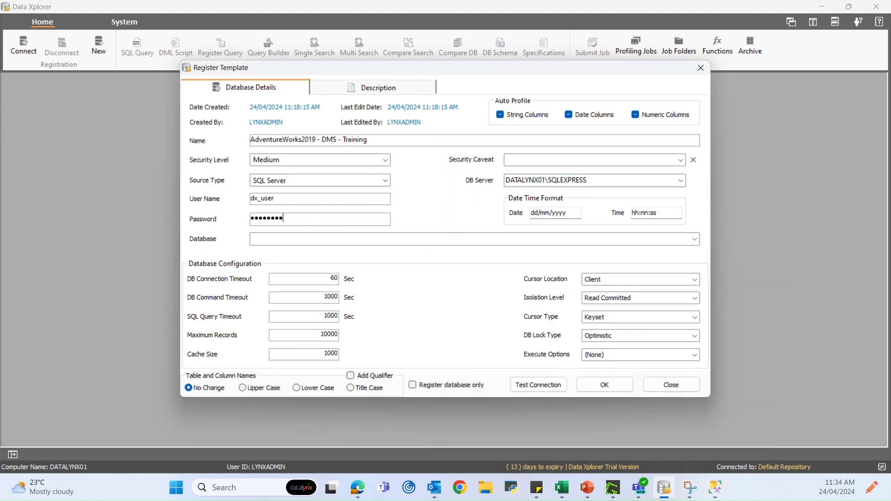
# Select the AdventureWorks2019 database, pass the connection test, and register the template
pyautogui.click(696, 239)
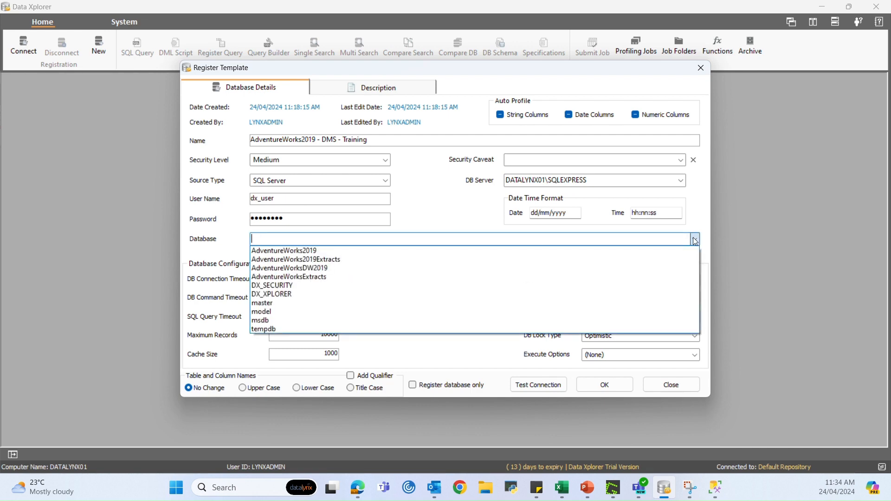
pyautogui.click(692, 253)
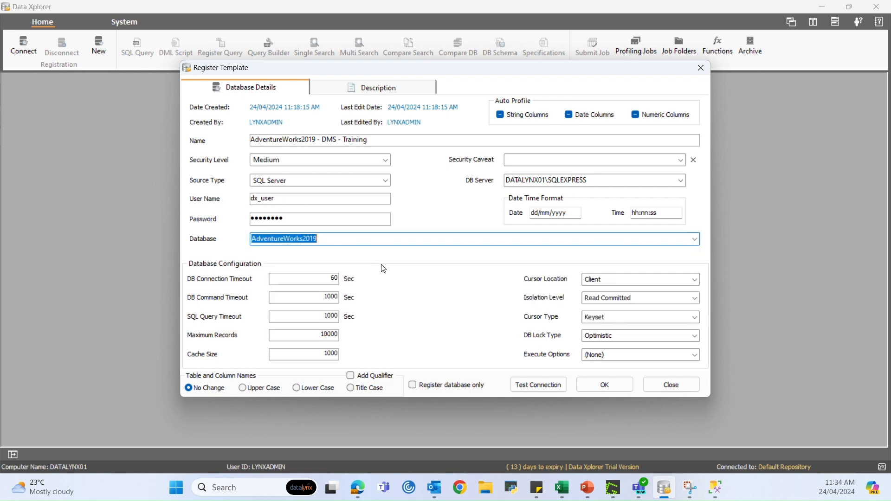
pyautogui.click(385, 22)
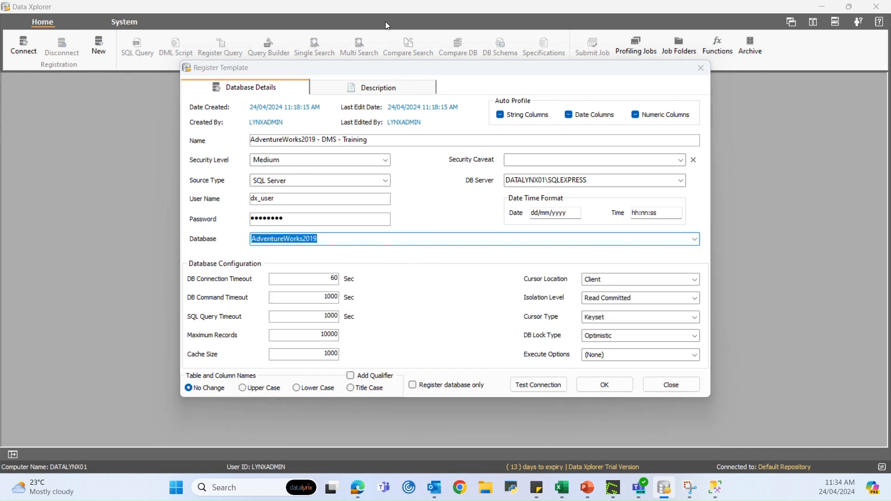
pyautogui.click(516, 379)
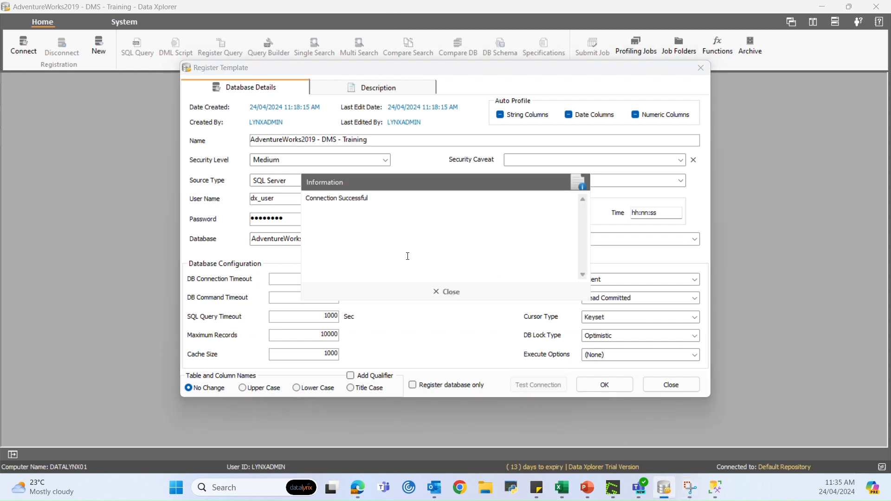
pyautogui.click(440, 291)
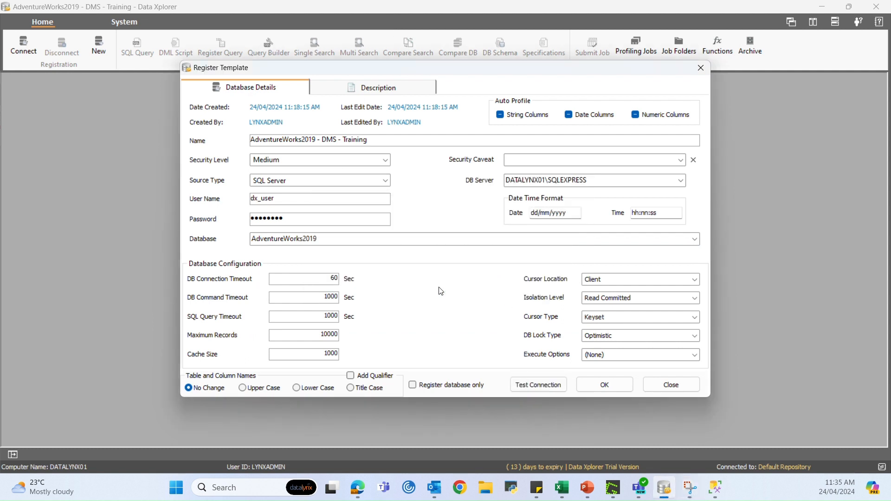
pyautogui.click(599, 384)
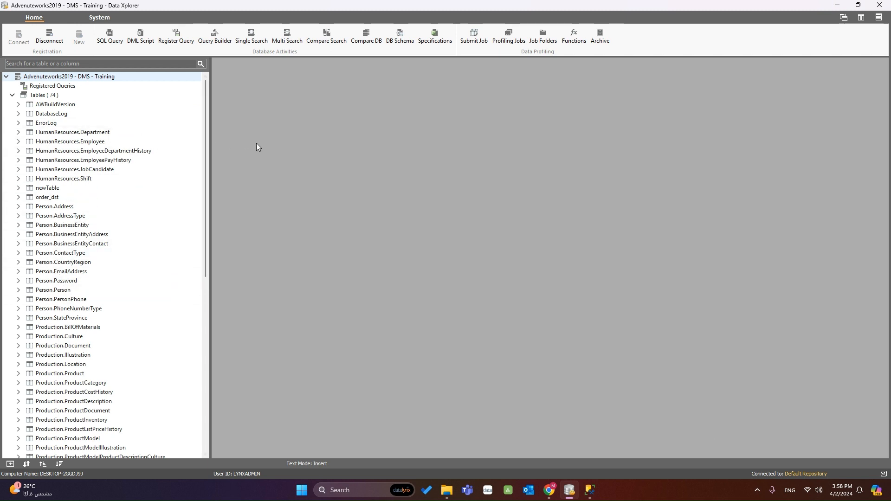
# View the 16 rows of HumanResources.Department, close that view, and disconnect from the template
pyautogui.click(77, 133)
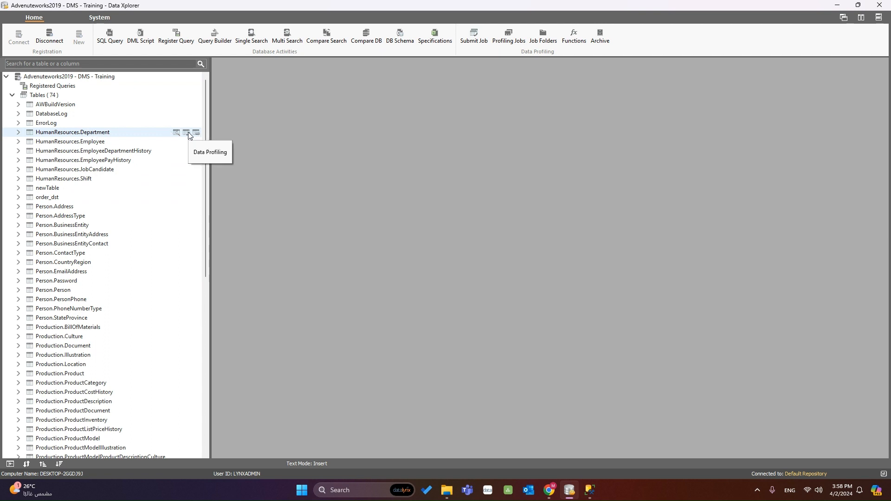
pyautogui.click(176, 132)
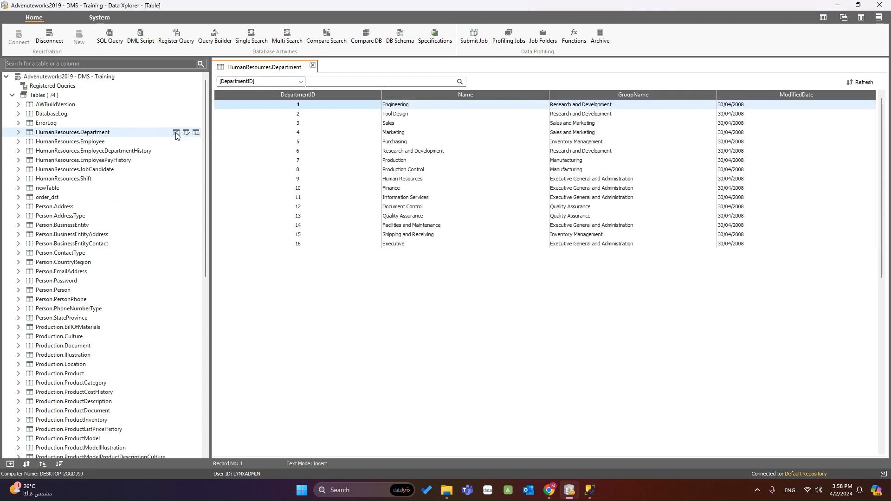
pyautogui.click(313, 66)
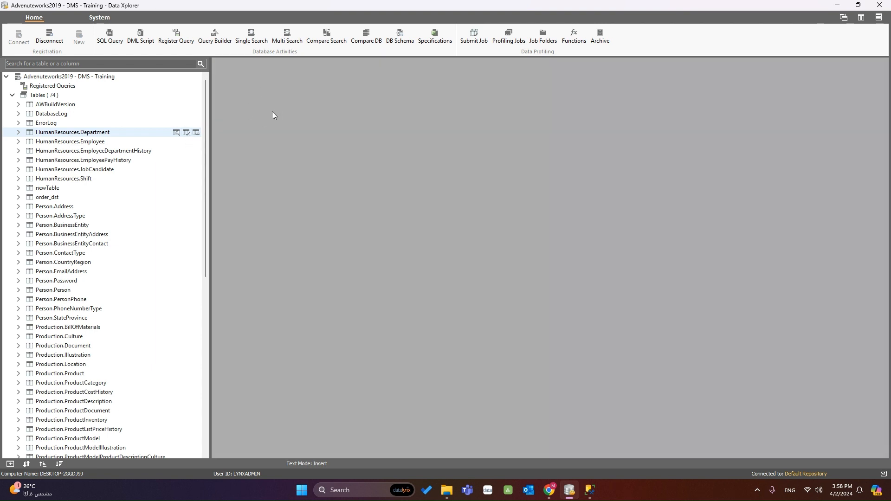
pyautogui.click(51, 38)
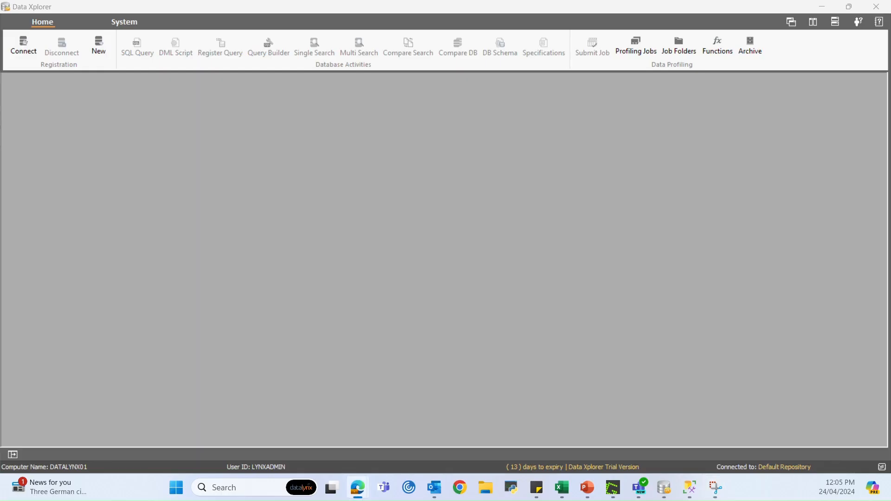
# Start a new template named 'AdventureWorks2019 - Training - Database Only' with SQL Server as source
pyautogui.click(107, 51)
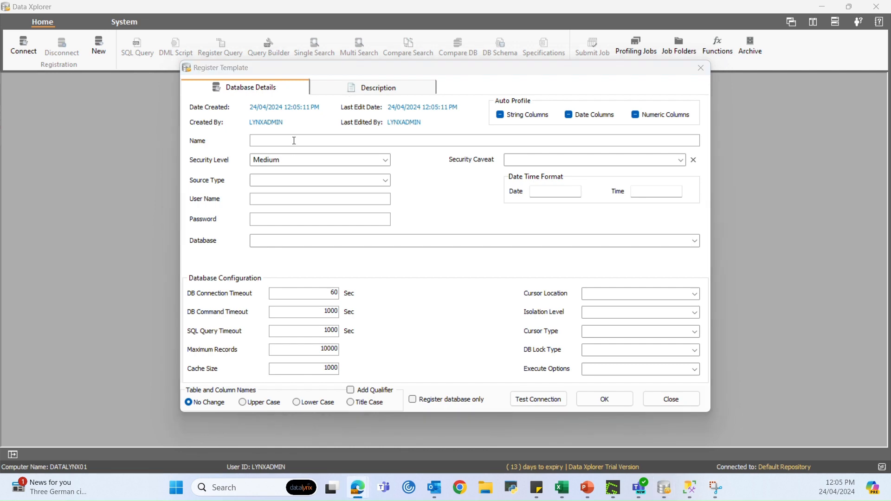
pyautogui.write('AdventureWorks')
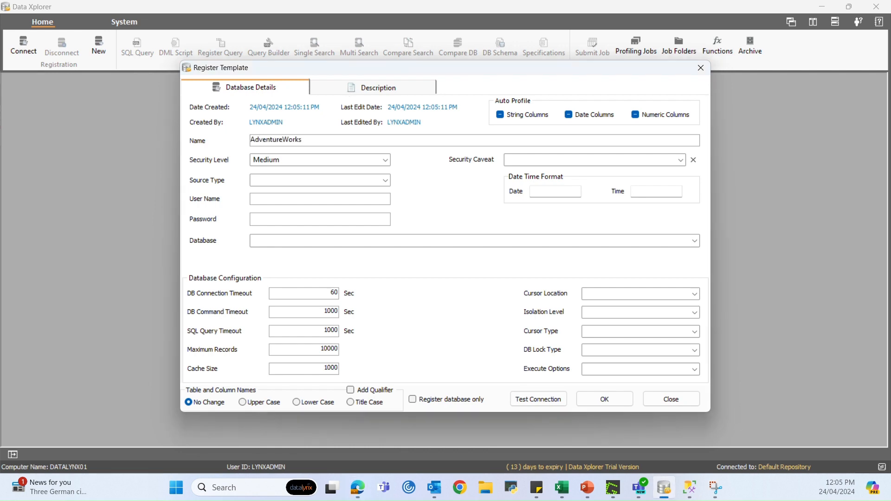
pyautogui.write('2019 - Training')
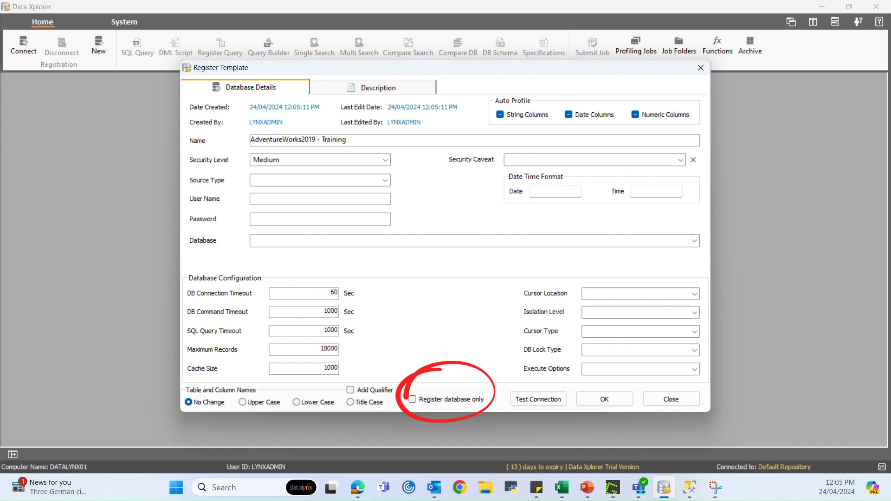
pyautogui.write(' - Data')
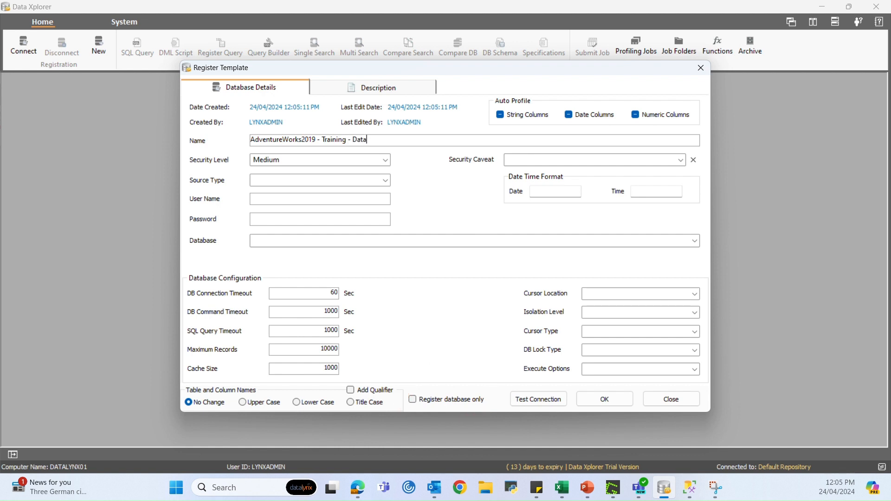
pyautogui.write('base Only')
pyautogui.click(385, 182)
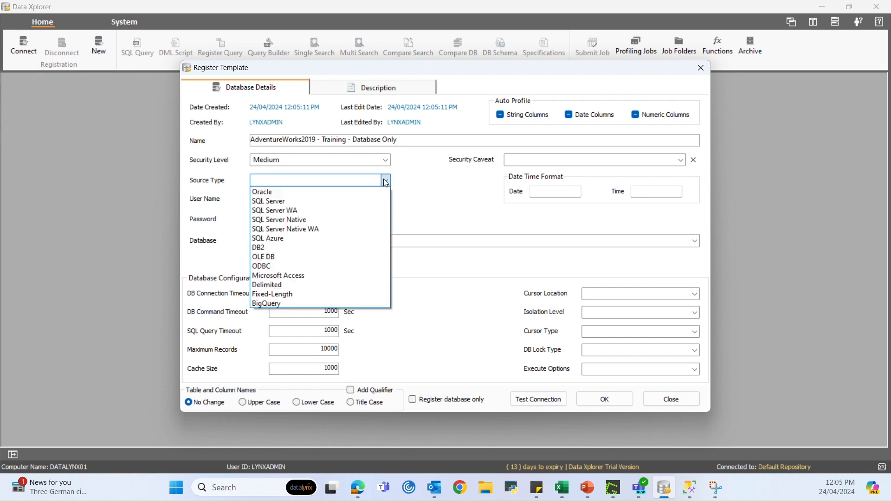
pyautogui.click(358, 201)
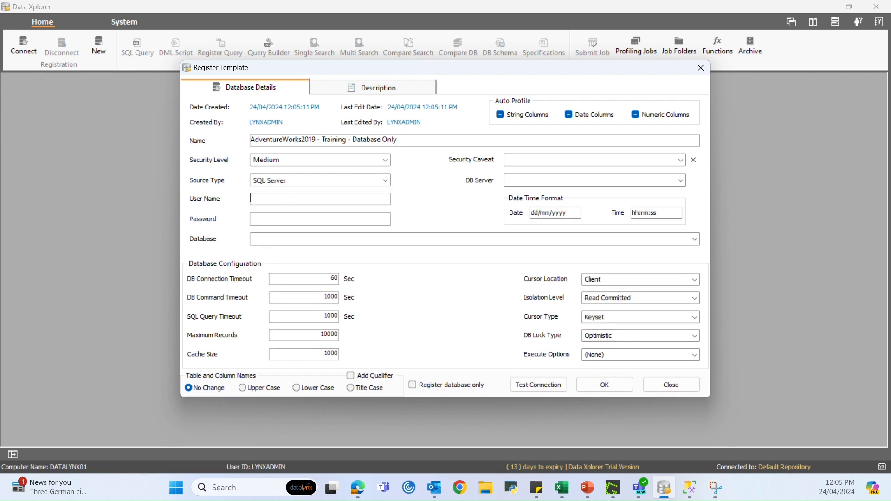
# Paste the DATALYNX01\SQLEXPRESS server name and enter the database login credentials
pyautogui.hotkey('alt', 'Tab')
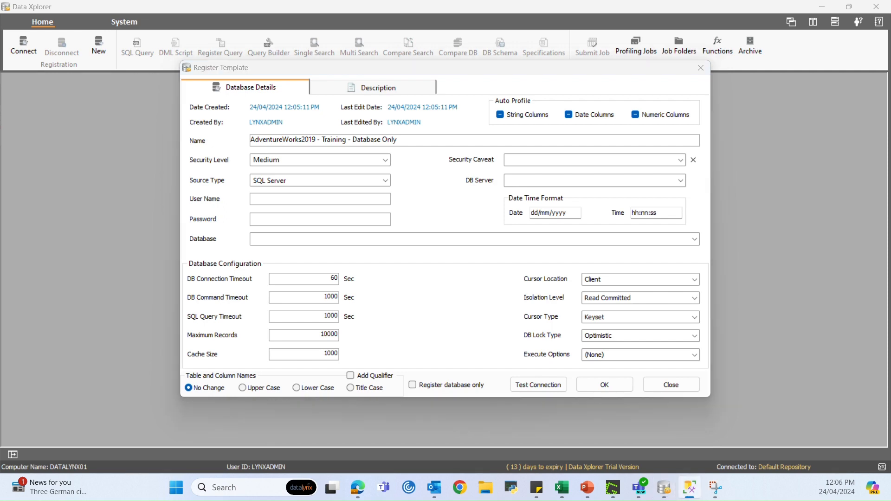
pyautogui.click(772, 200)
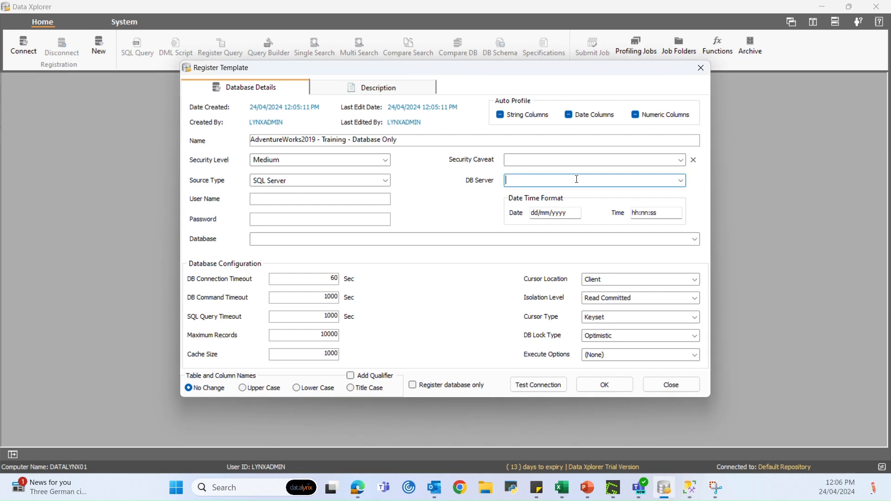
pyautogui.write('DATALYNX01\\SQLEXPRESS')
pyautogui.click(320, 199)
pyautogui.write('dx')
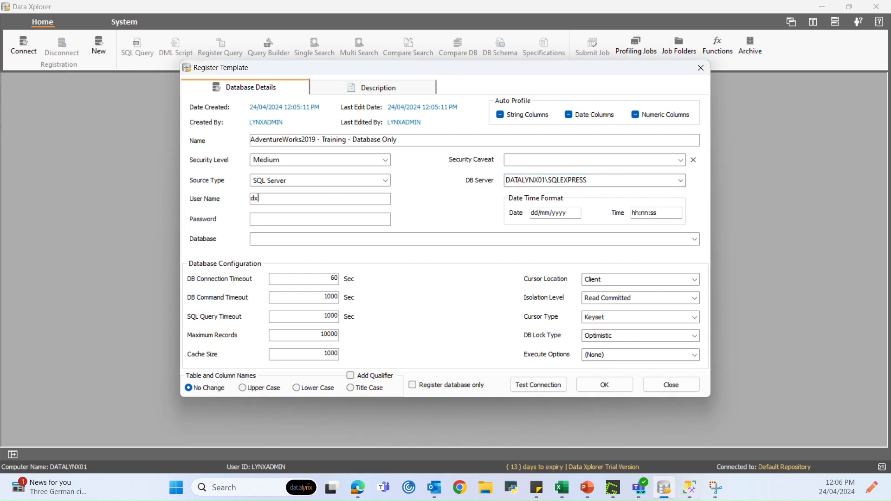
pyautogui.write('_user********')
# Choose the AdventureWorks2019 database, confirm the connection test, and save the database-only registration
pyautogui.click(695, 239)
pyautogui.click(687, 249)
pyautogui.click(537, 385)
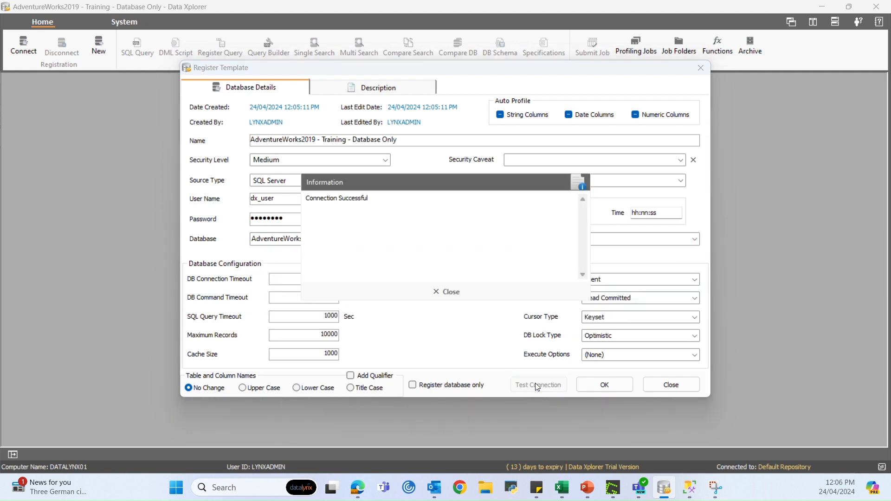
pyautogui.click(441, 292)
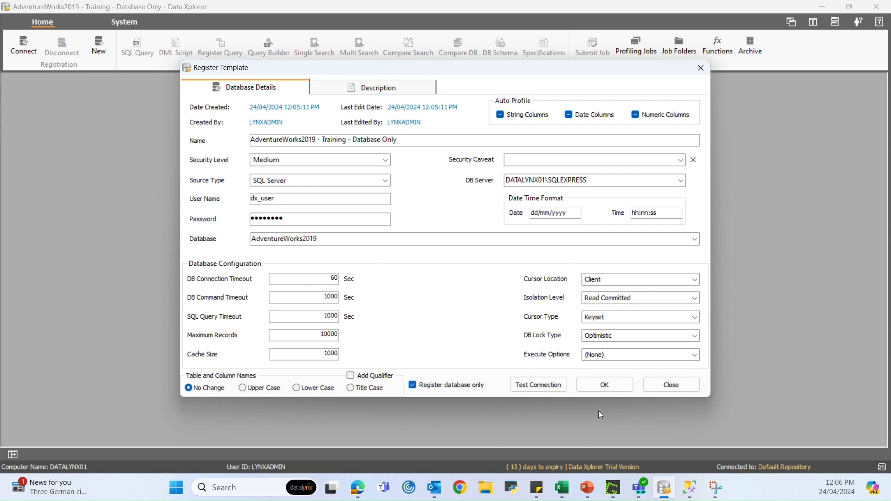
pyautogui.click(603, 388)
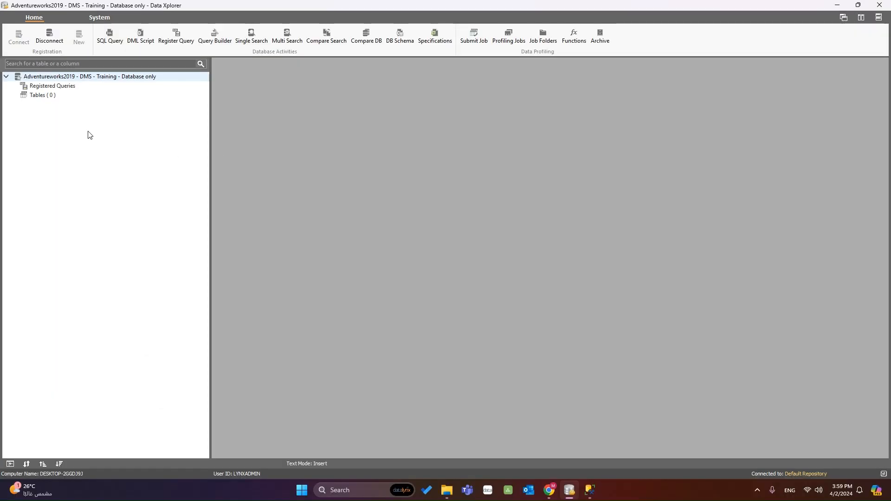
# Launch a second Data Xplorer window and enter the user name and password
pyautogui.rightClick(570, 491)
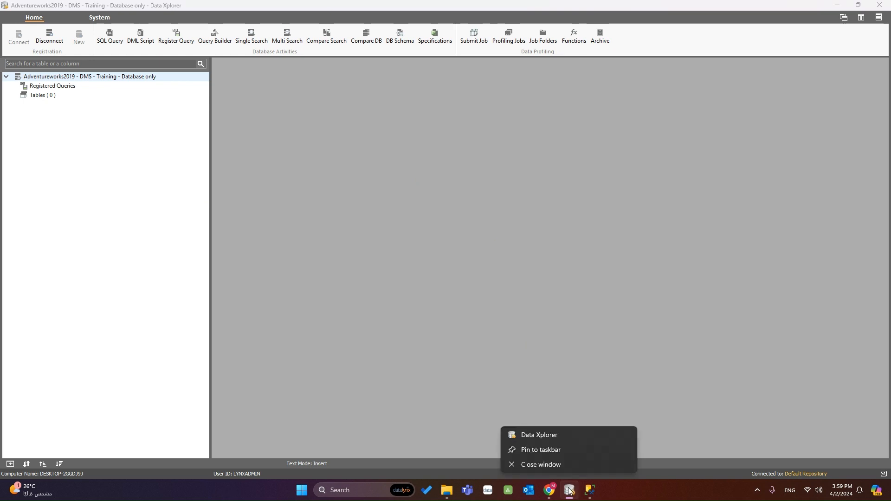
pyautogui.click(543, 439)
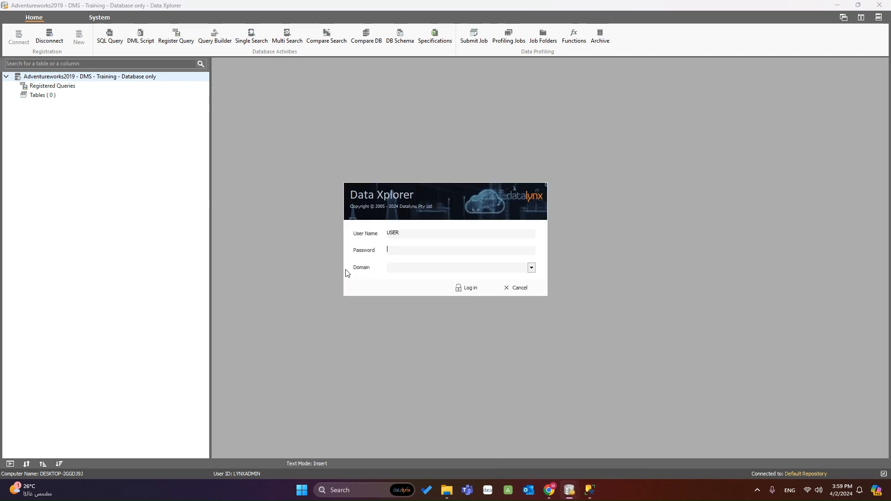
pyautogui.moveTo(418, 232); pyautogui.dragTo(387, 233)
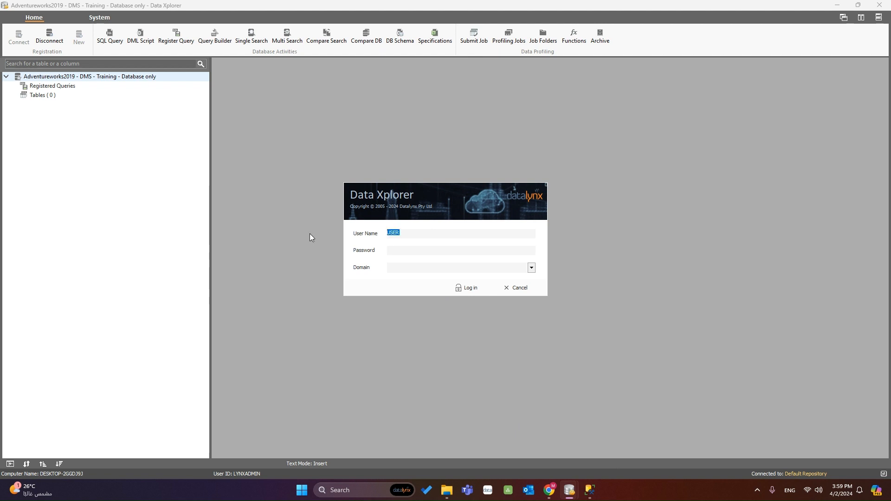
pyautogui.write('lynx')
pyautogui.write('in')
pyautogui.press('Tab')
pyautogui.write('********')
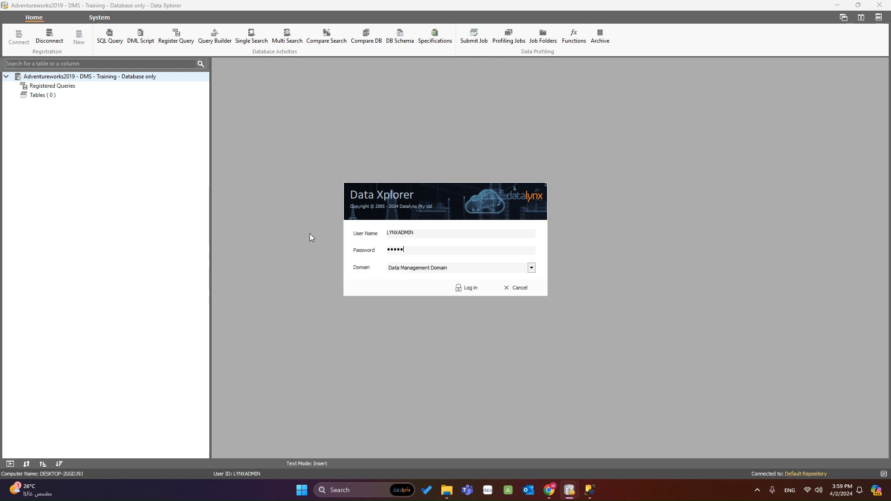
pyautogui.write('*****')
# Fix the password after an invalid login, sign in, and connect to 'Advenuteworks2019 - DMS - Training'
pyautogui.click(466, 294)
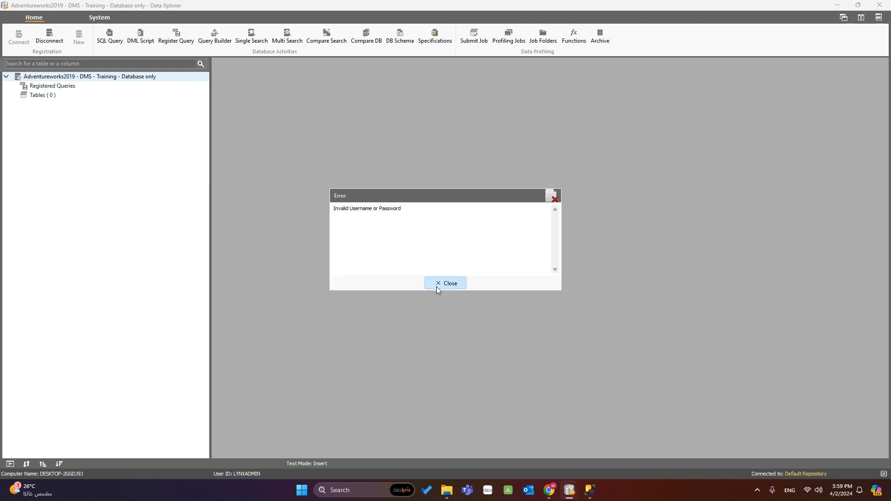
pyautogui.click(436, 286)
pyautogui.write('*')
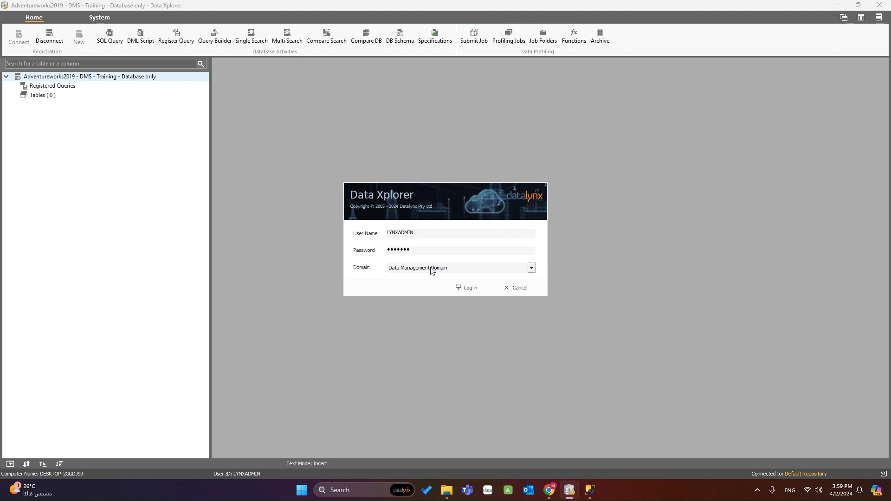
pyautogui.press('Return')
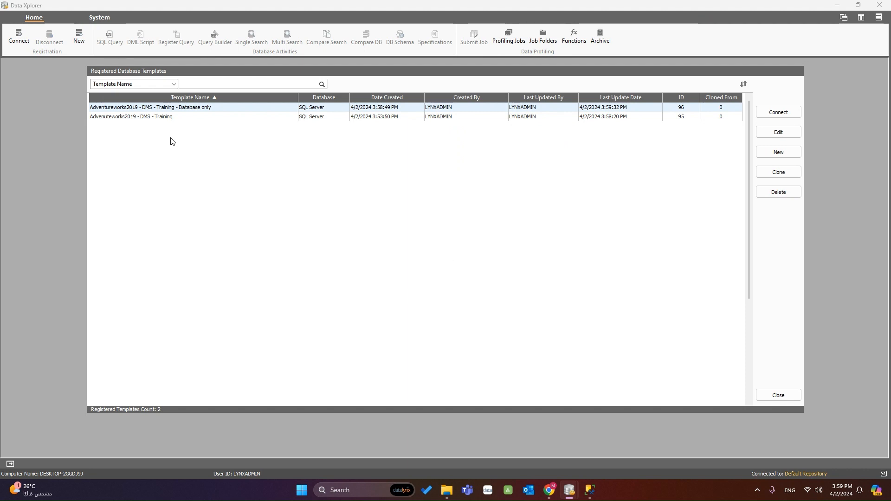
pyautogui.click(169, 119)
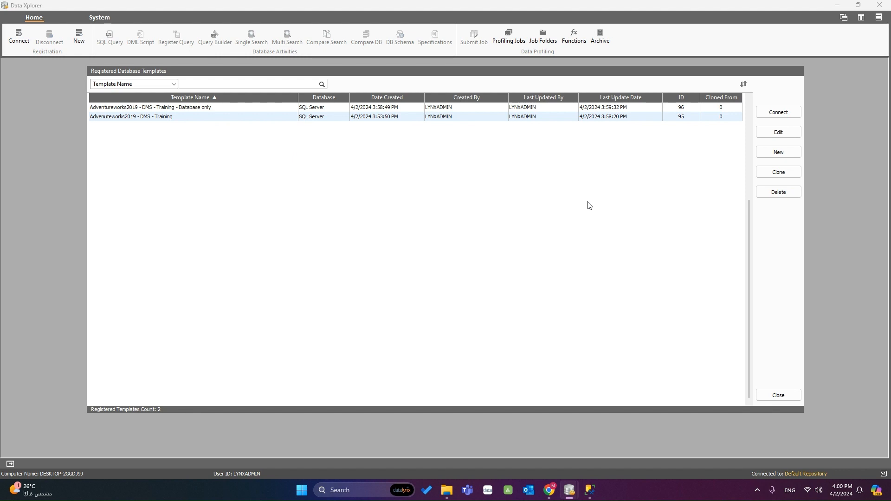
pyautogui.click(784, 115)
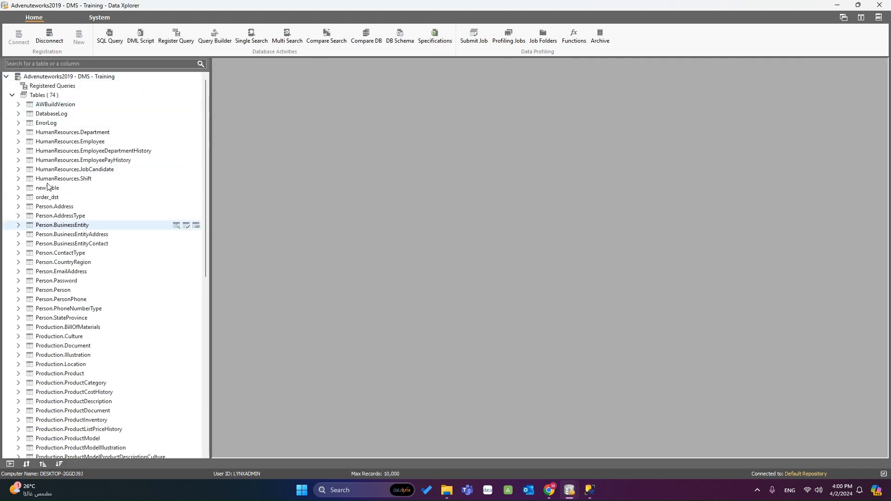
# Glance at the Database only window, then return to the full Training window
pyautogui.moveTo(570, 491)
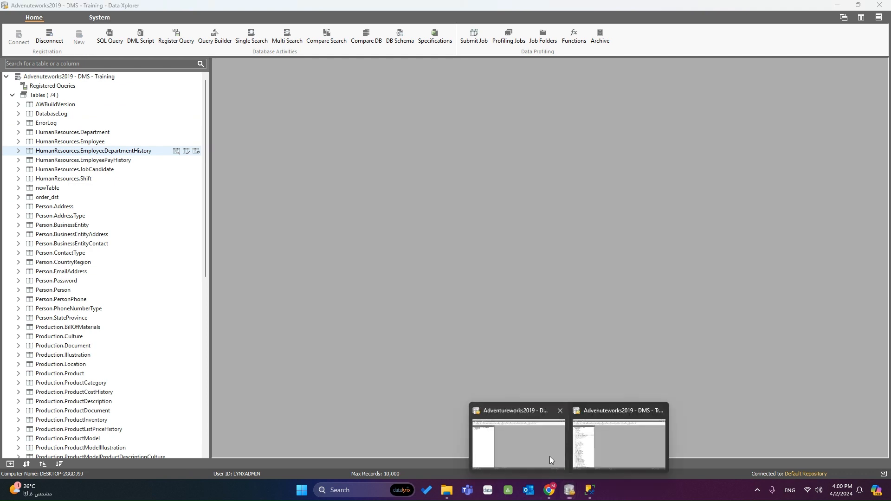
pyautogui.click(551, 460)
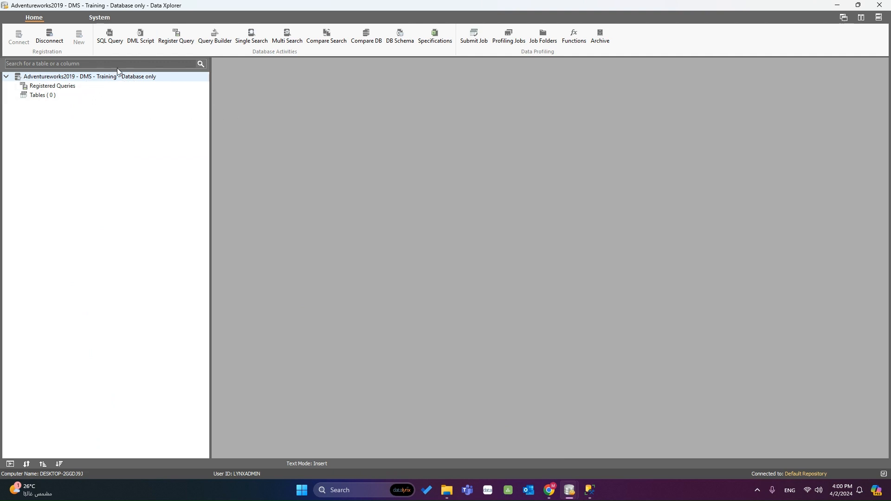
pyautogui.moveTo(578, 496)
pyautogui.click(603, 450)
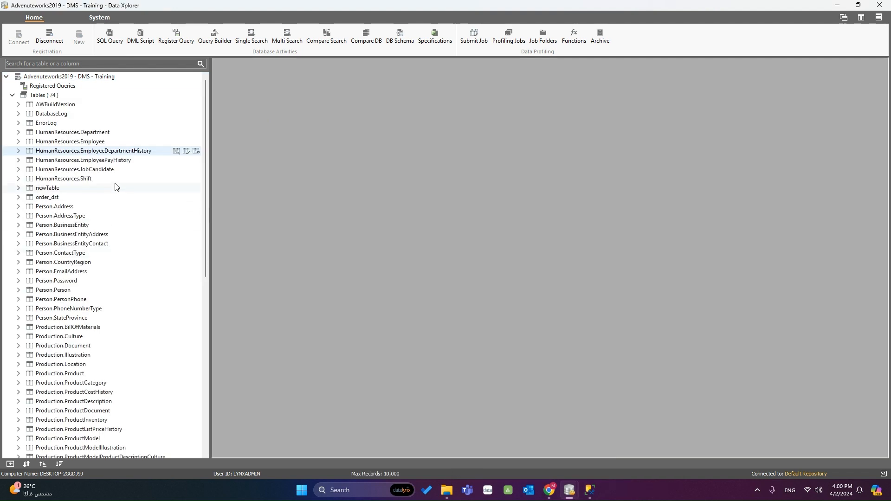
# Generate and run a SELECT on HumanResources.EmployeeDepartmentHistory, select it all, then move to the Database only window
pyautogui.click(116, 48)
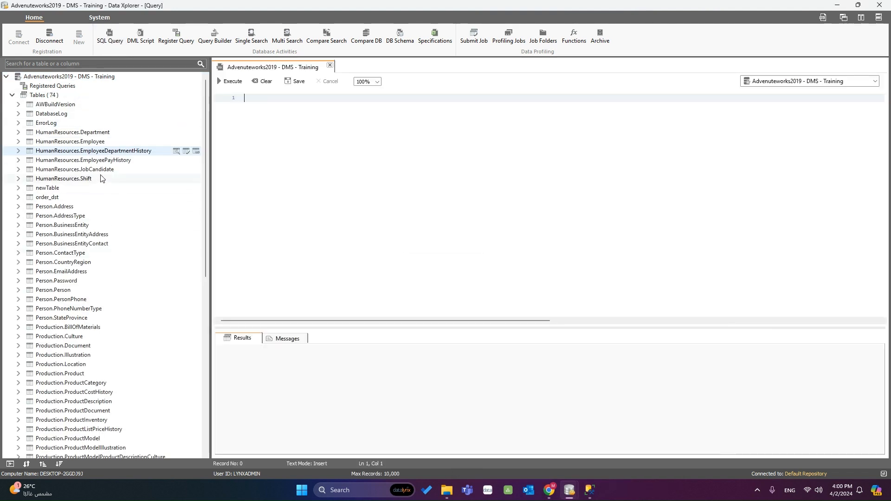
pyautogui.moveTo(96, 155); pyautogui.dragTo(354, 152)
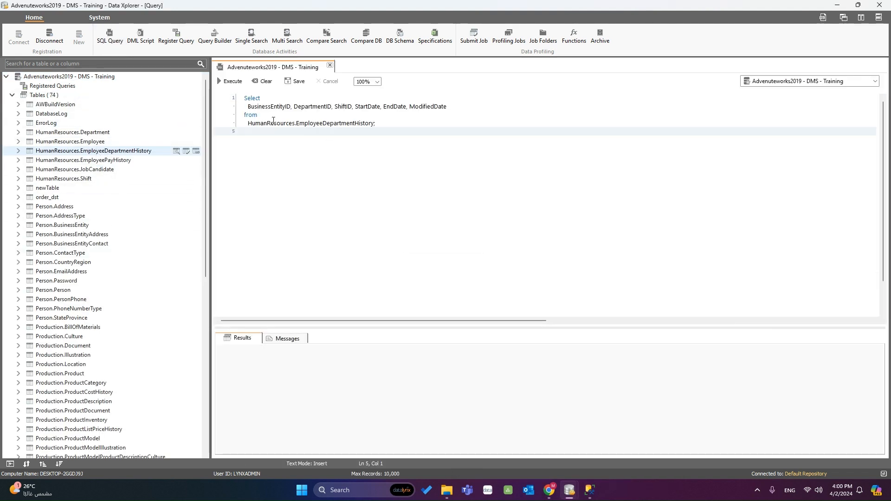
pyautogui.press('F5')
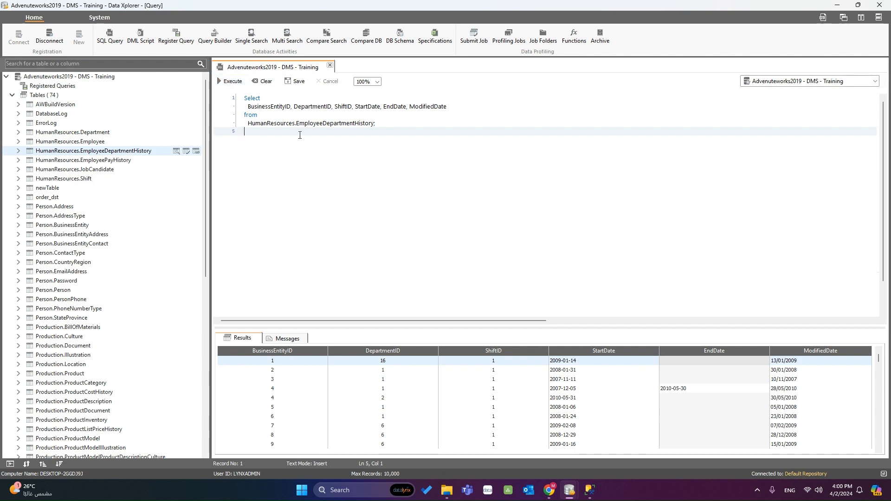
pyautogui.hotkey('ctrl', 'a')
pyautogui.hotkey('ctrl', 'c')
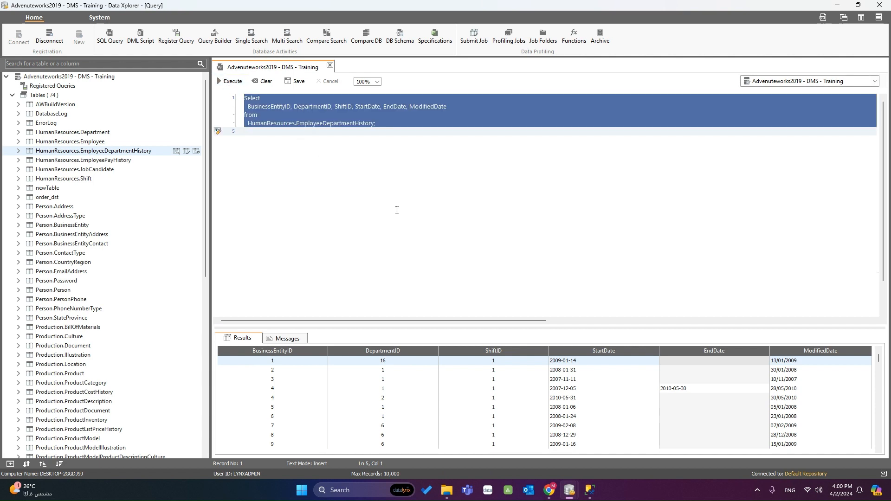
pyautogui.moveTo(570, 490)
pyautogui.click(554, 462)
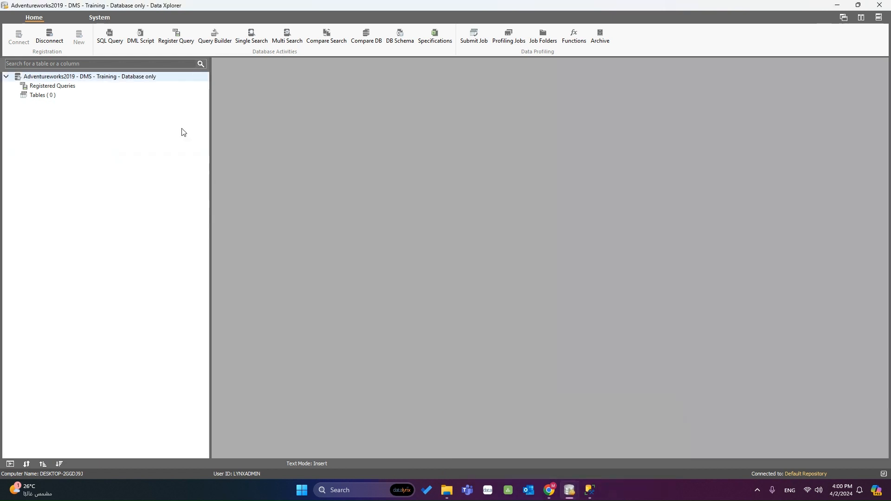
# Paste and execute the EmployeeDepartmentHistory SELECT in a new editor, then select the line-4 table name
pyautogui.click(109, 36)
pyautogui.hotkey('ctrl', 'v')
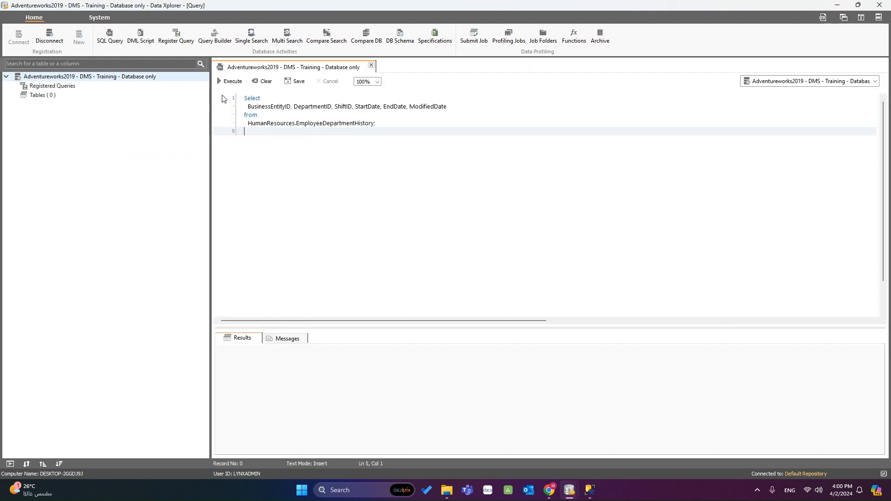
pyautogui.click(230, 81)
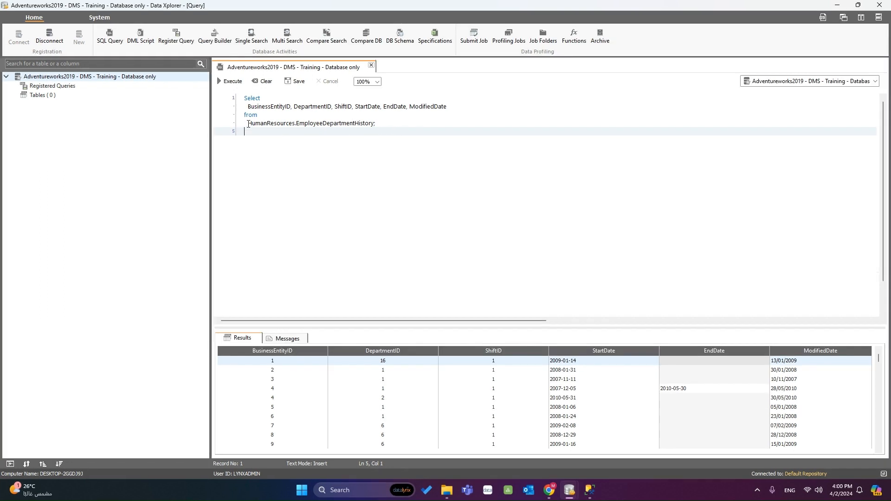
pyautogui.moveTo(249, 124); pyautogui.dragTo(374, 126)
pyautogui.hotkey('ctrl', 'c')
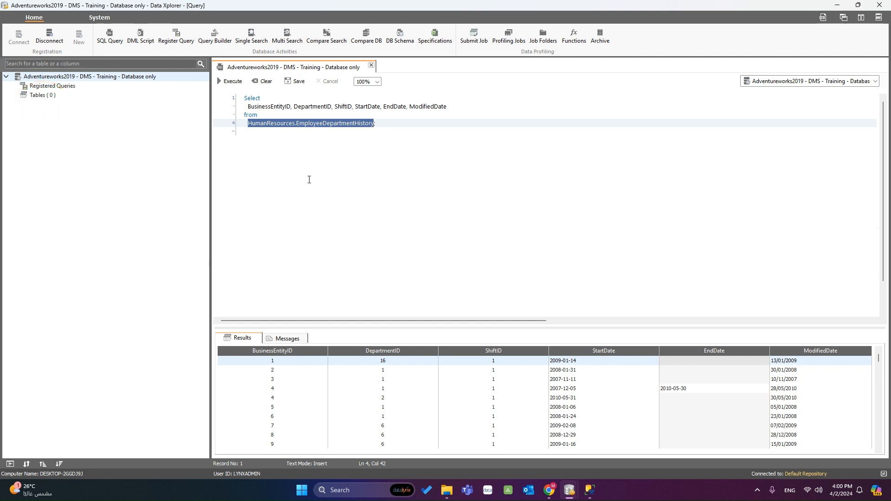
pyautogui.click(309, 179)
# Register HumanResources.EmployeeDepartmentHistory as a single table under Tables
pyautogui.rightClick(41, 95)
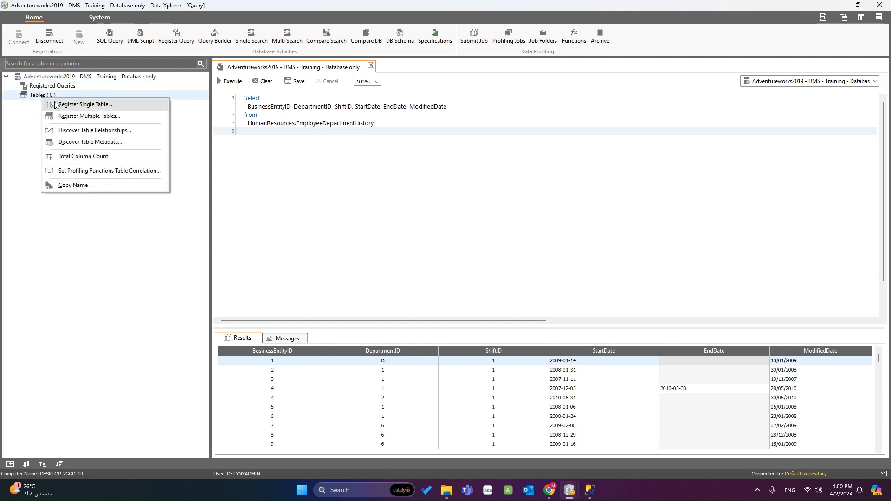
pyautogui.click(81, 104)
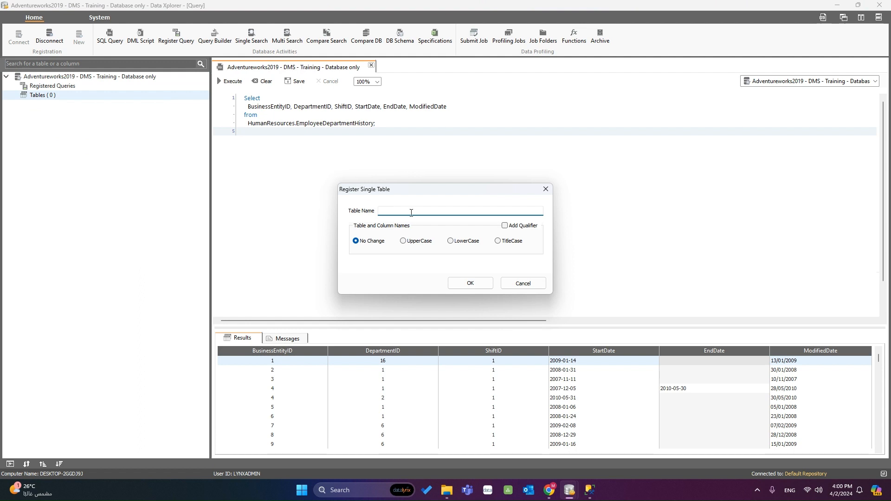
pyautogui.hotkey('ctrl', 'v')
pyautogui.click(463, 281)
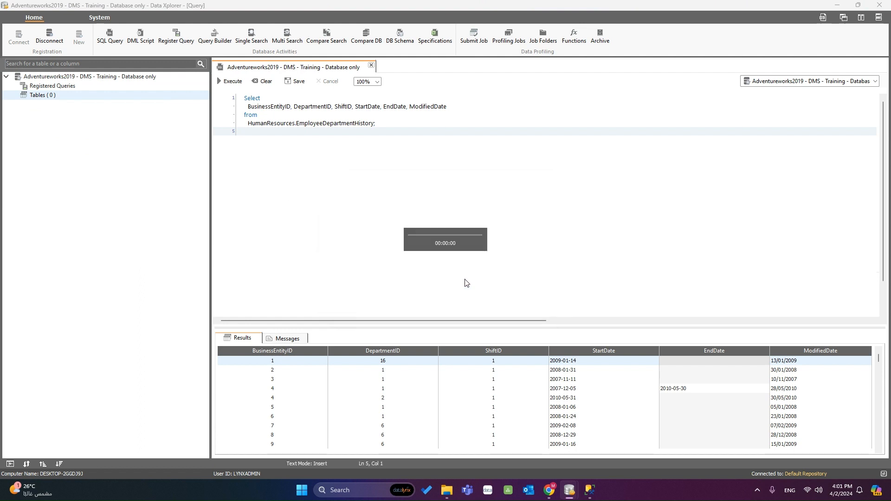
# Preview the rows of HumanResources.EmployeeDepartmentHistory, then close its data view
pyautogui.click(84, 106)
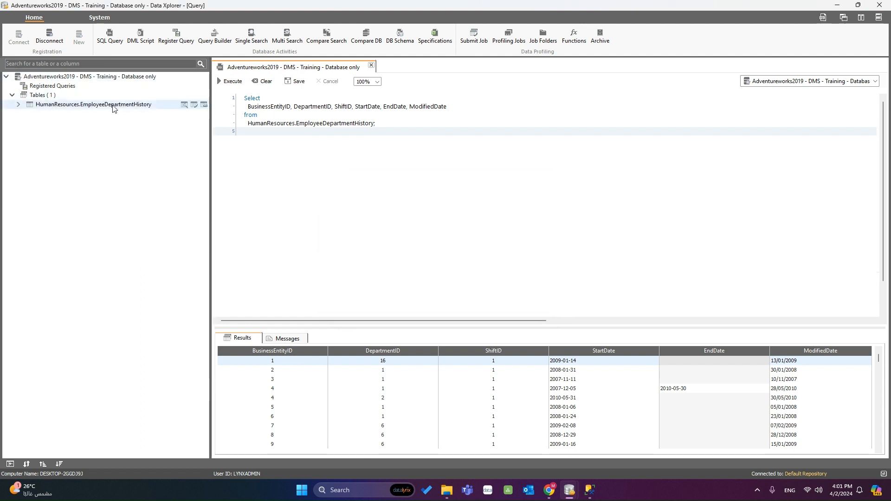
pyautogui.click(184, 105)
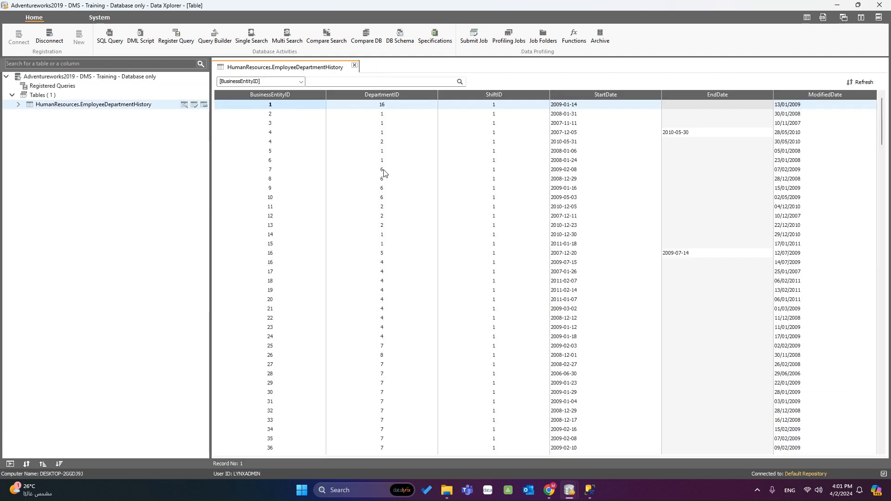
pyautogui.rightClick(383, 171)
pyautogui.click(351, 144)
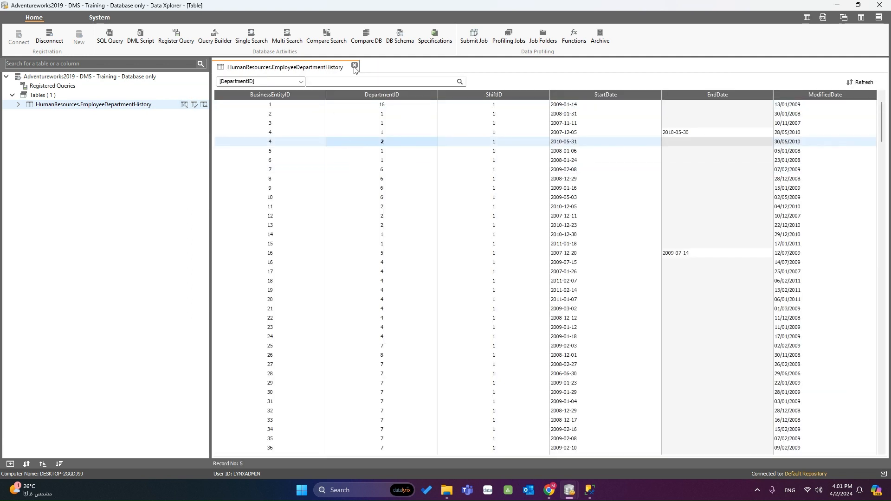
pyautogui.click(355, 66)
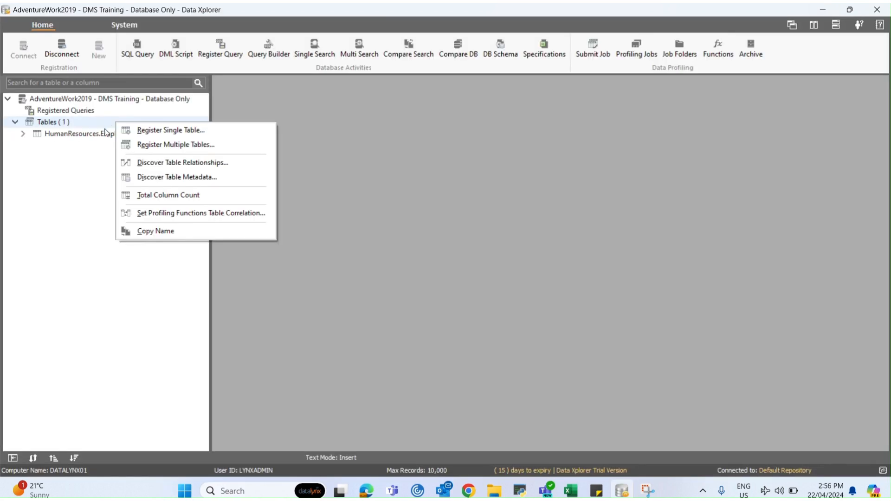
# Bulk-register the six tables from the multiple_table_registration file with default name casing
pyautogui.click(131, 145)
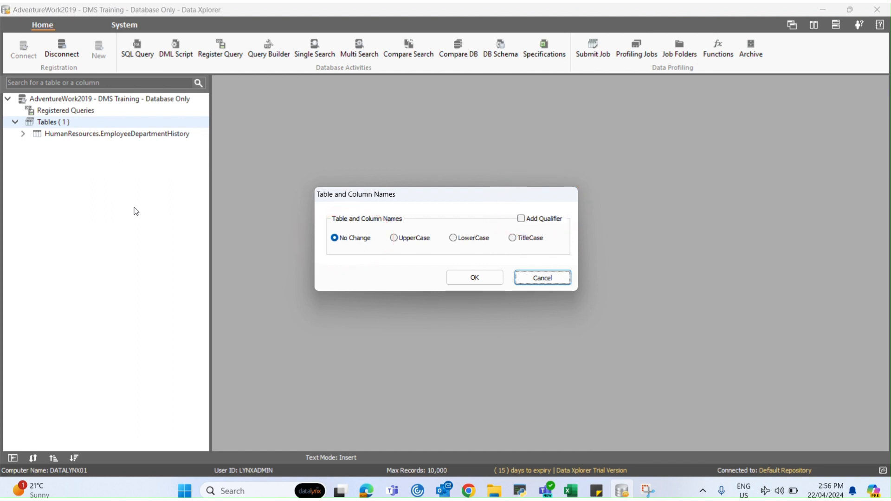
pyautogui.click(456, 279)
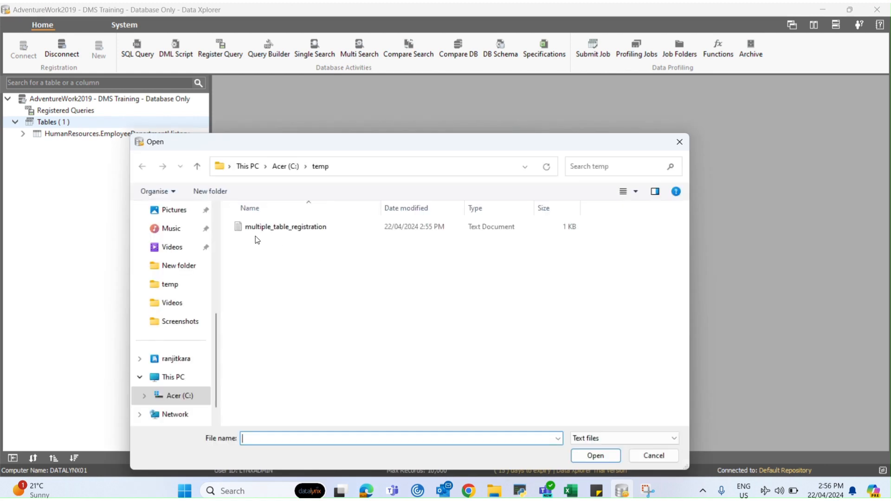
pyautogui.click(294, 231)
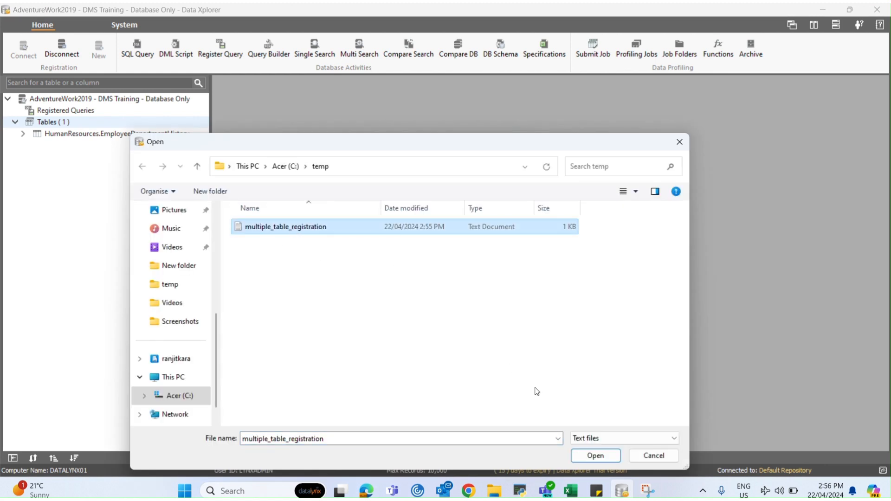
pyautogui.click(574, 453)
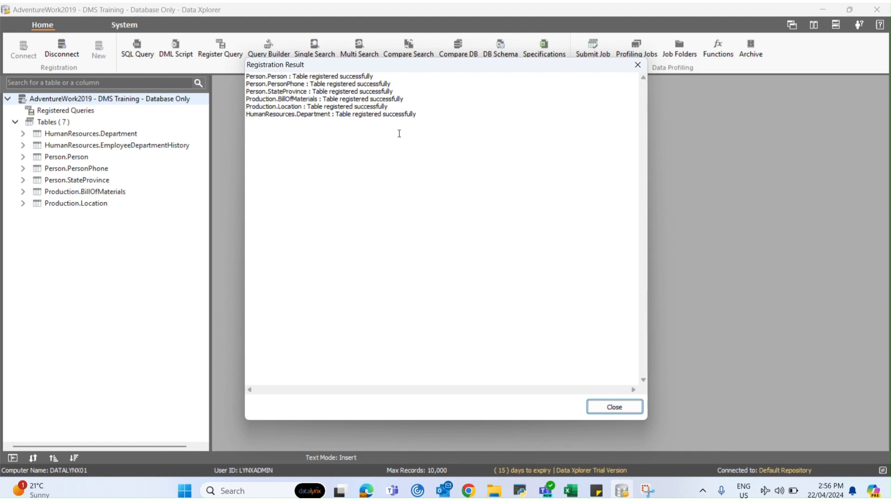
pyautogui.click(606, 411)
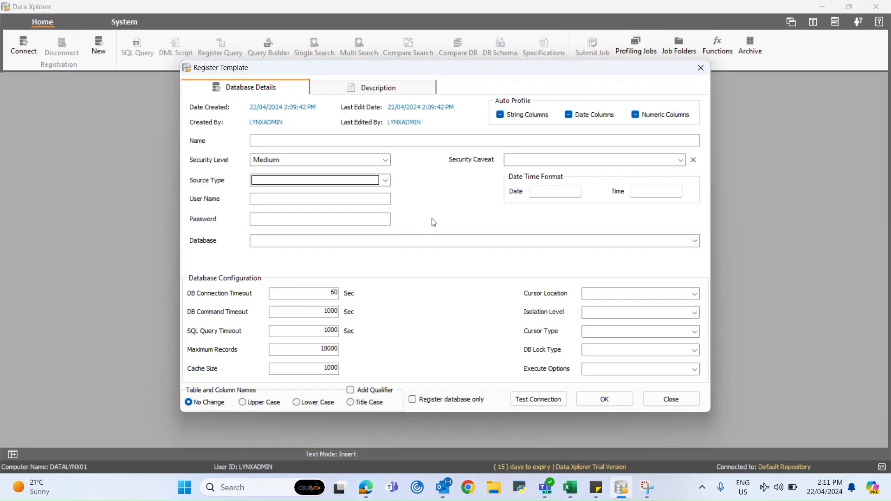
pyautogui.click(386, 182)
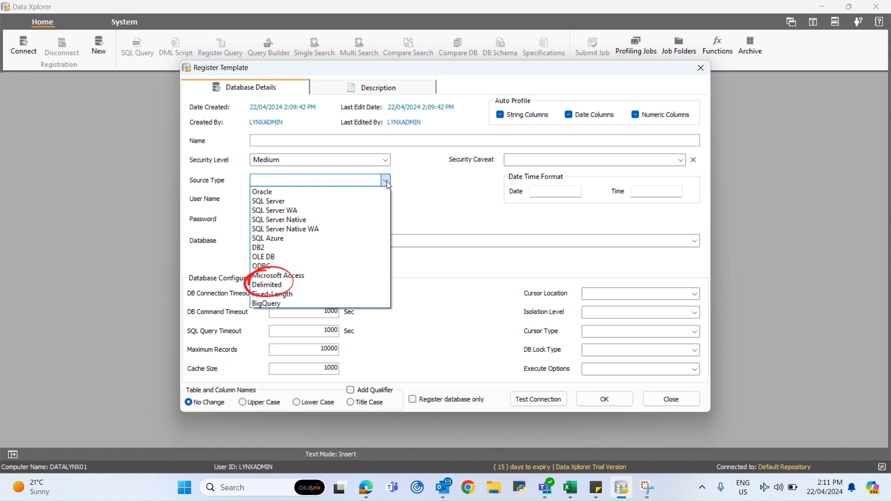